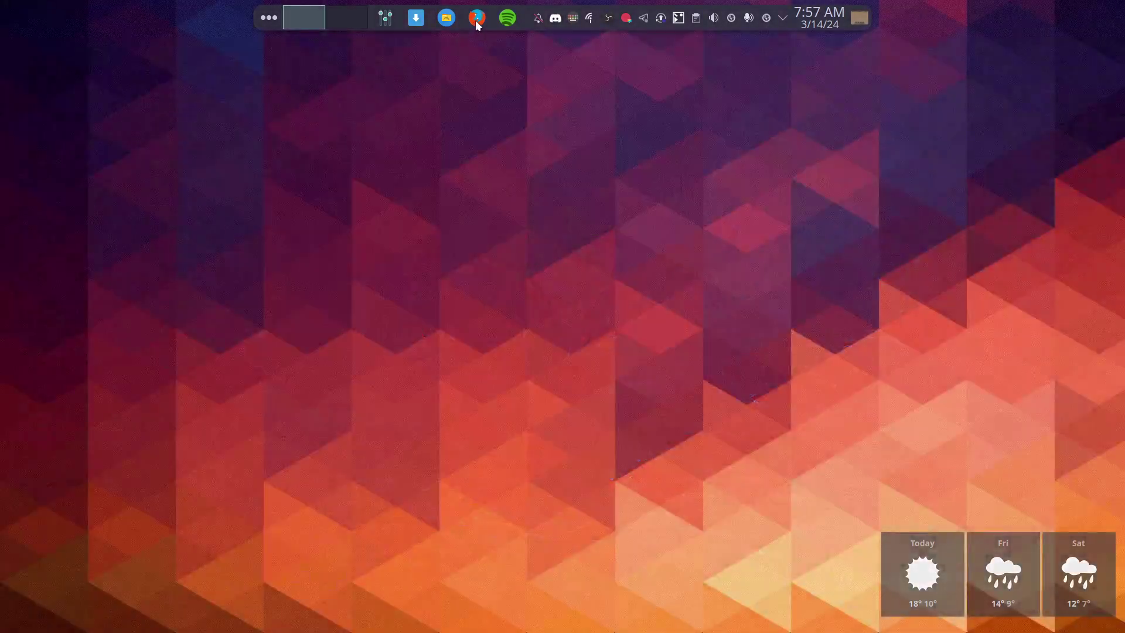
- Open Firefox and close every tab except the DuckDuckGo start page
{"action": "left_click", "coordinate": [477, 19]}
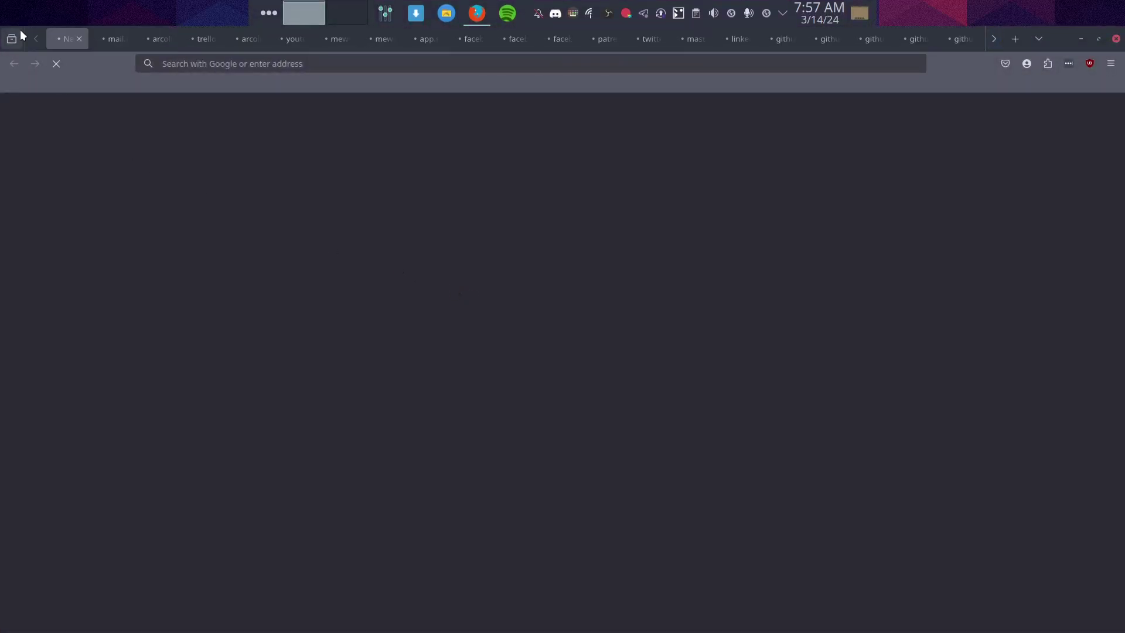
{"action": "right_click", "coordinate": [61, 38]}
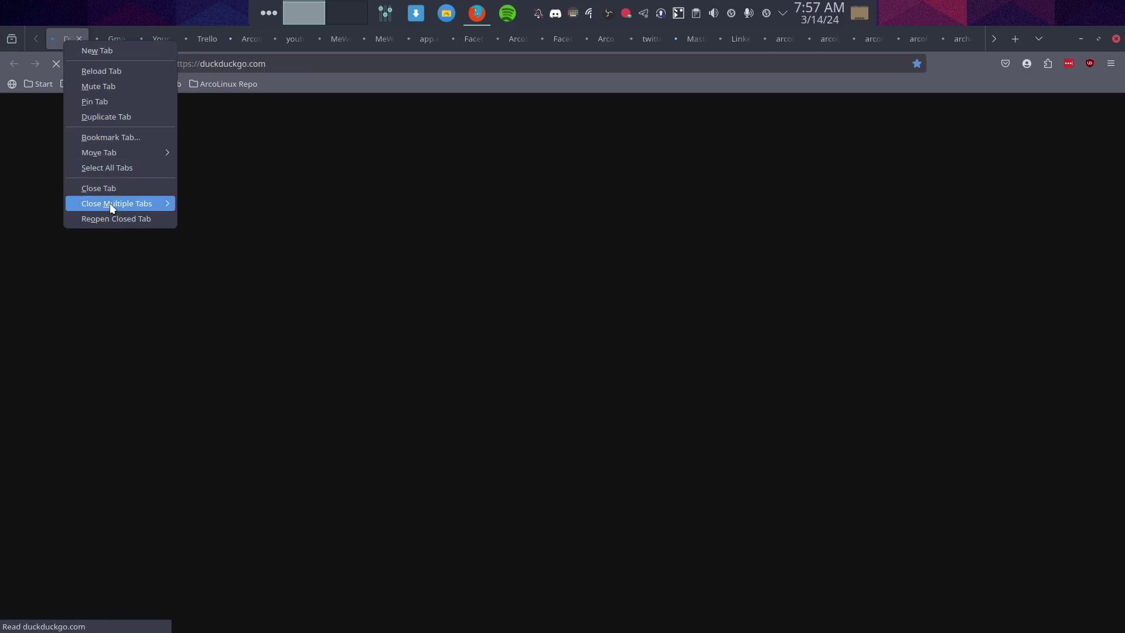
{"action": "mouse_move", "coordinate": [110, 202]}
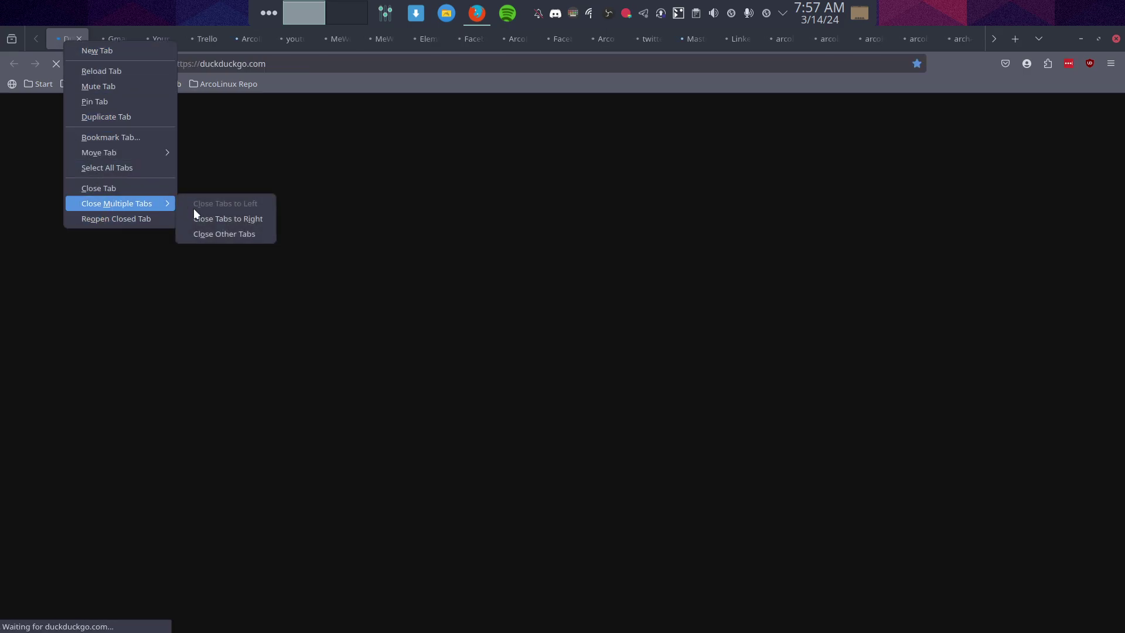
{"action": "left_click", "coordinate": [228, 233]}
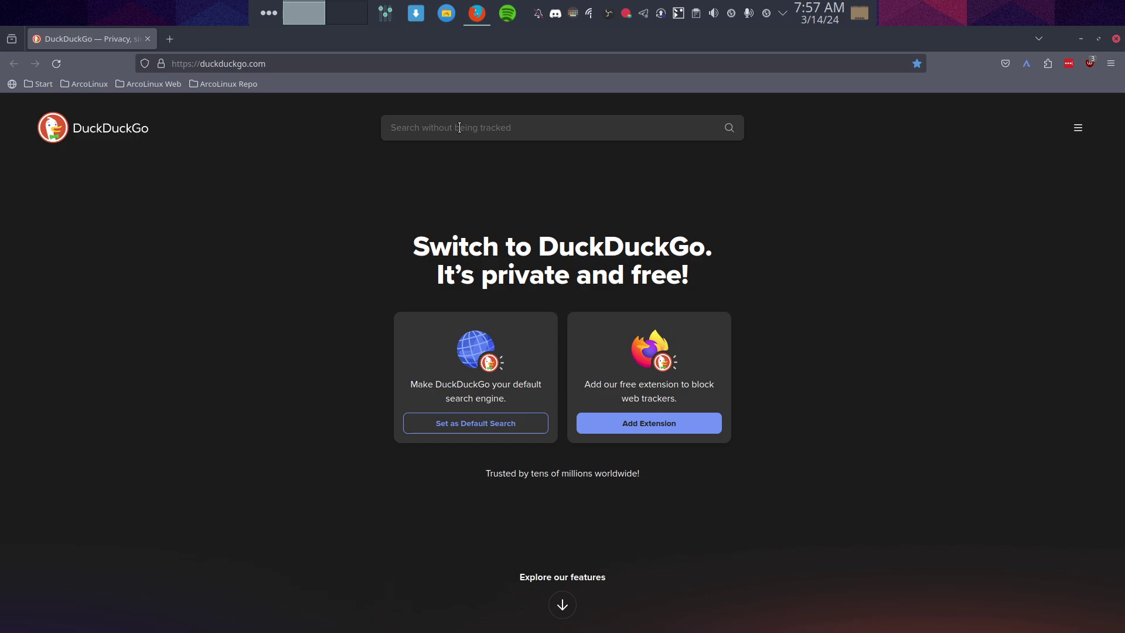
- Search DuckDuckGo for "best plasma 6 widgets" and limit the results to the past month
{"action": "type", "text": "best pla"}
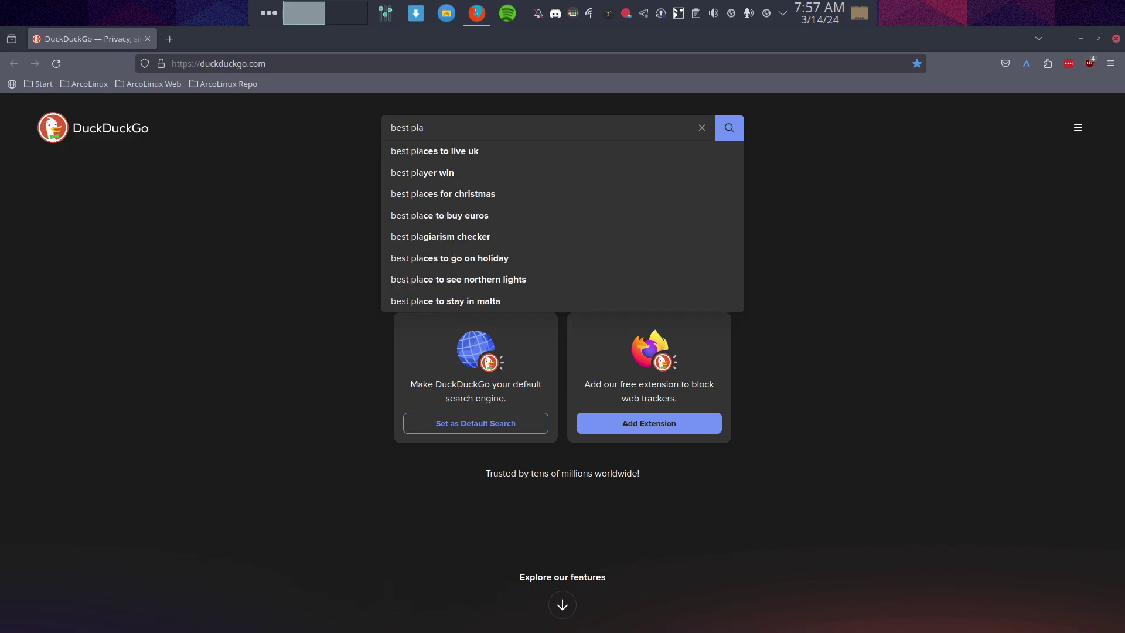
{"action": "type", "text": "sma 6"}
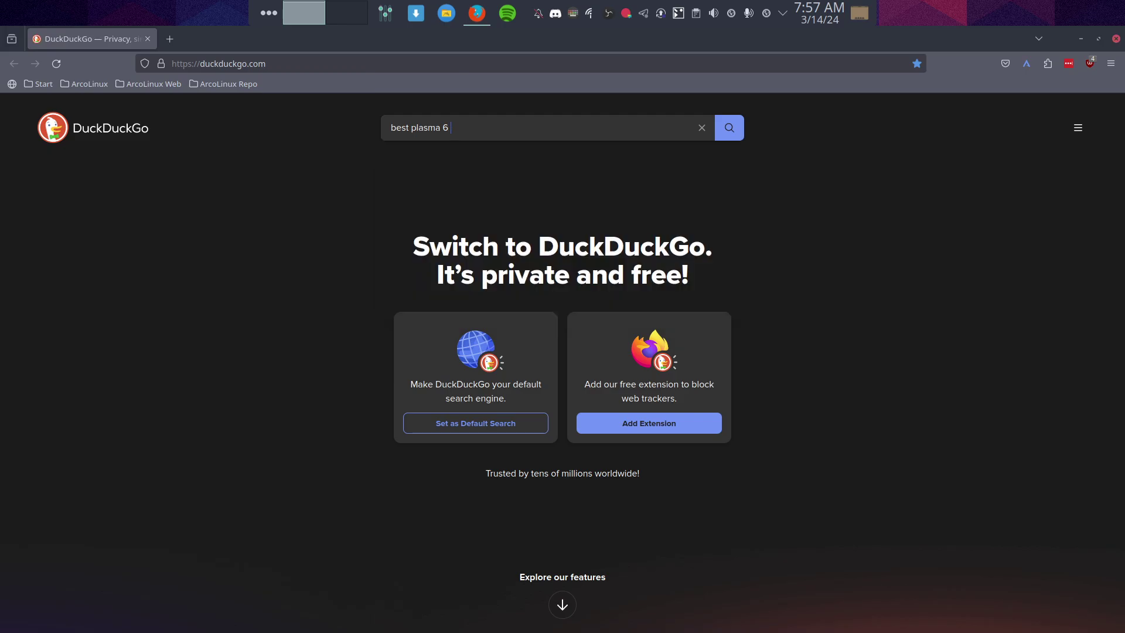
{"action": "type", "text": " widgets"}
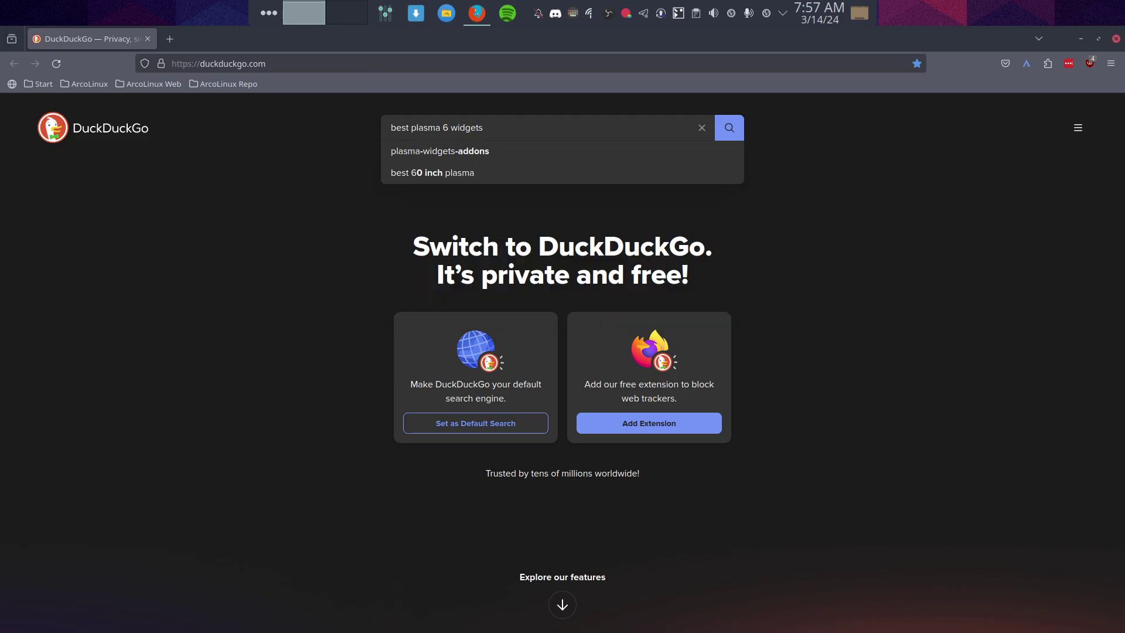
{"action": "key", "text": "Return"}
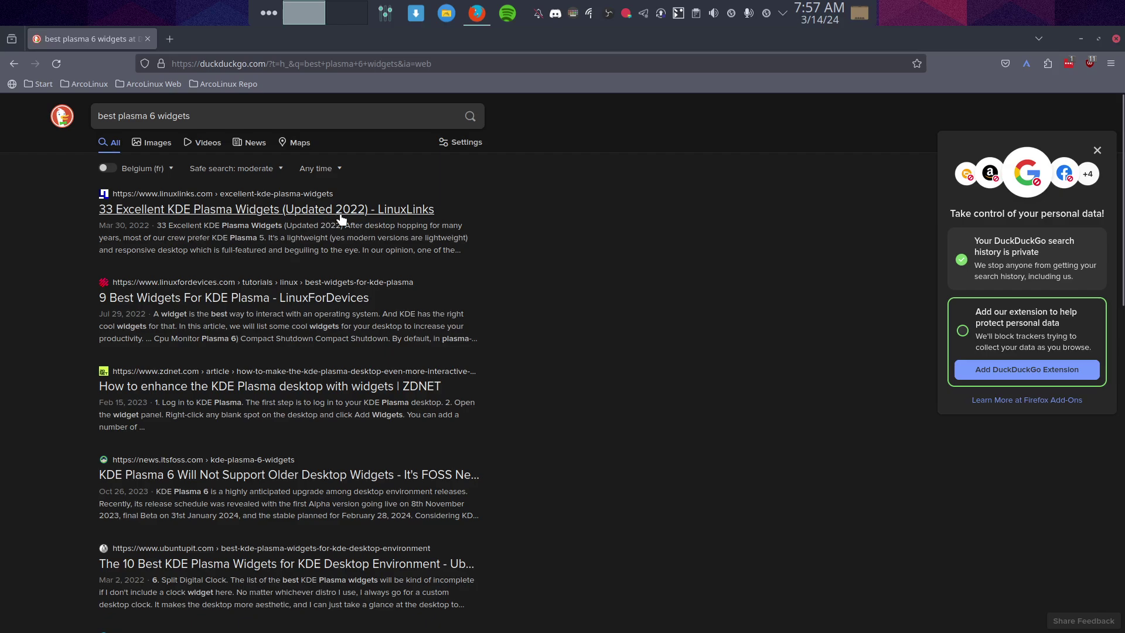
{"action": "left_click", "coordinate": [339, 168]}
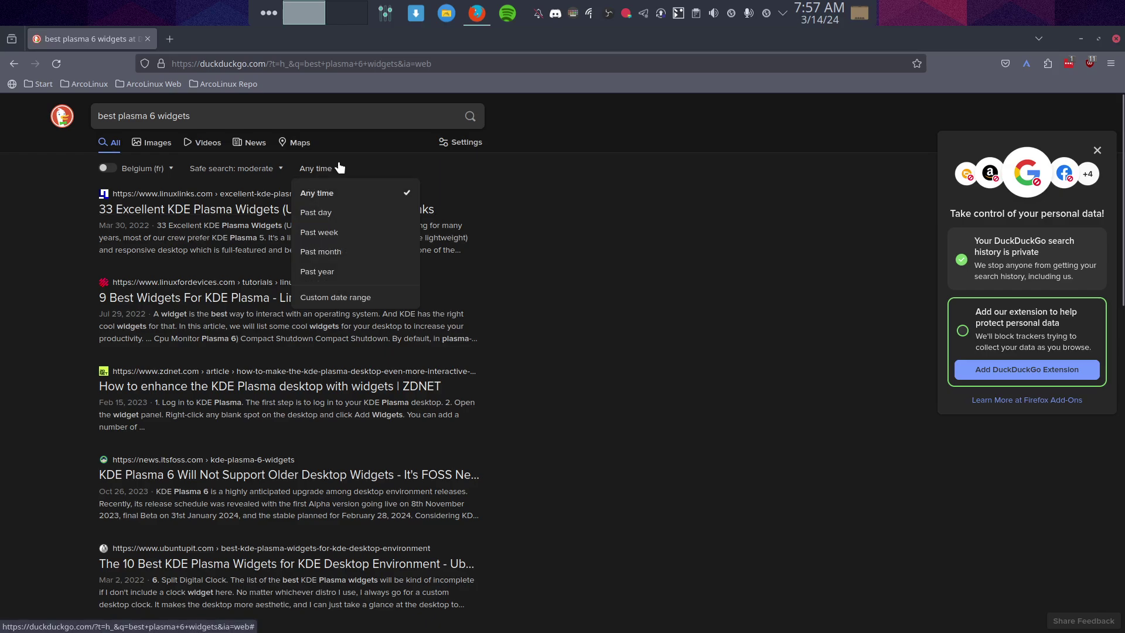
{"action": "left_click", "coordinate": [333, 256]}
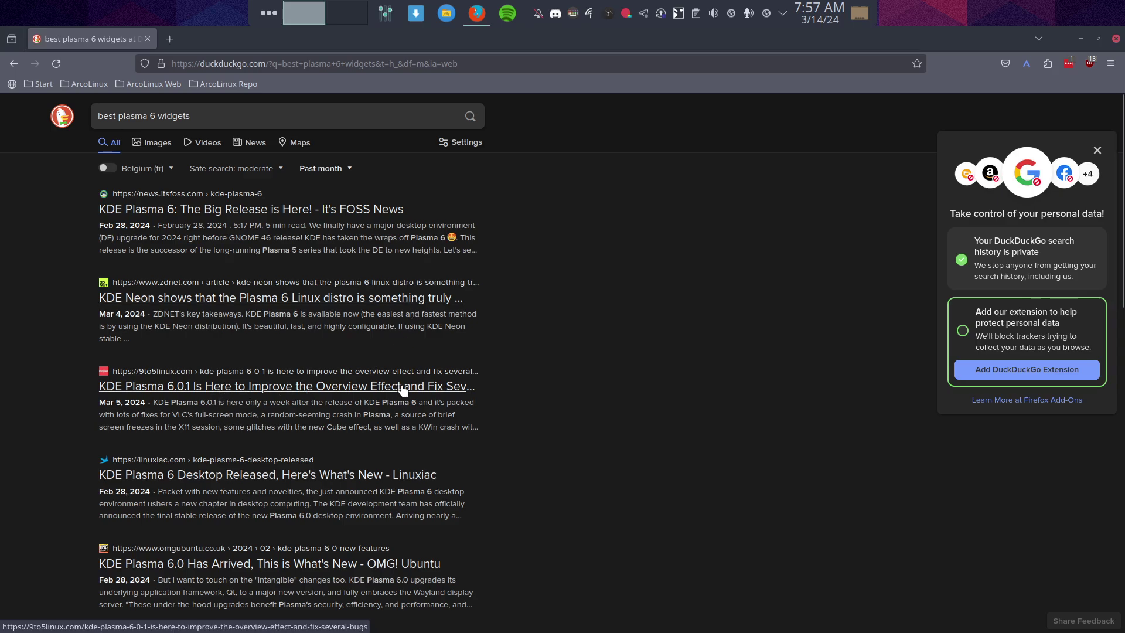
- Open the KDE Discuss thread on alternatives to Latte's widgets and follow its link to Window Title Applet 6 in the KDE Store
{"action": "scroll", "coordinate": [437, 390], "scroll_direction": "down", "scroll_amount": 4}
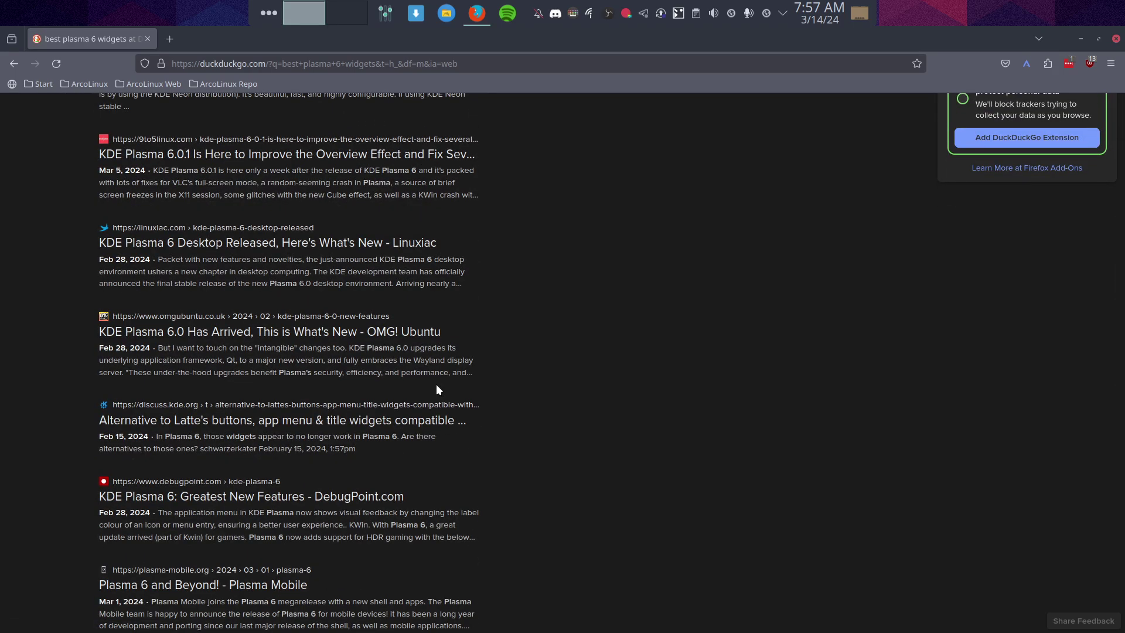
{"action": "scroll", "coordinate": [438, 389], "scroll_direction": "down", "scroll_amount": 2}
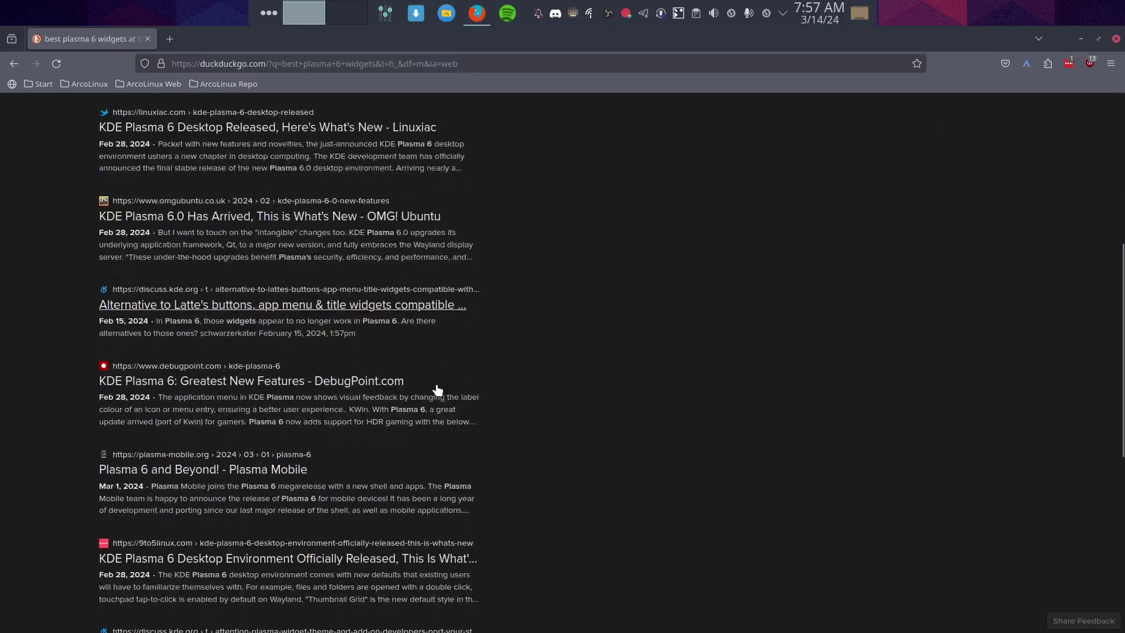
{"action": "left_click", "coordinate": [234, 310]}
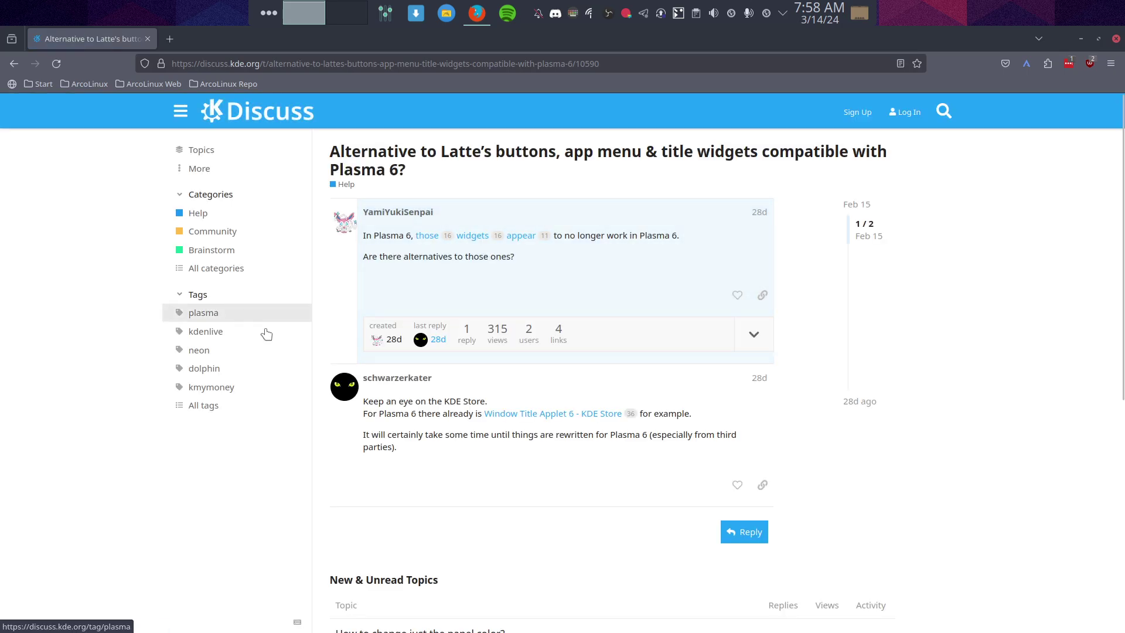
{"action": "left_click", "coordinate": [550, 415]}
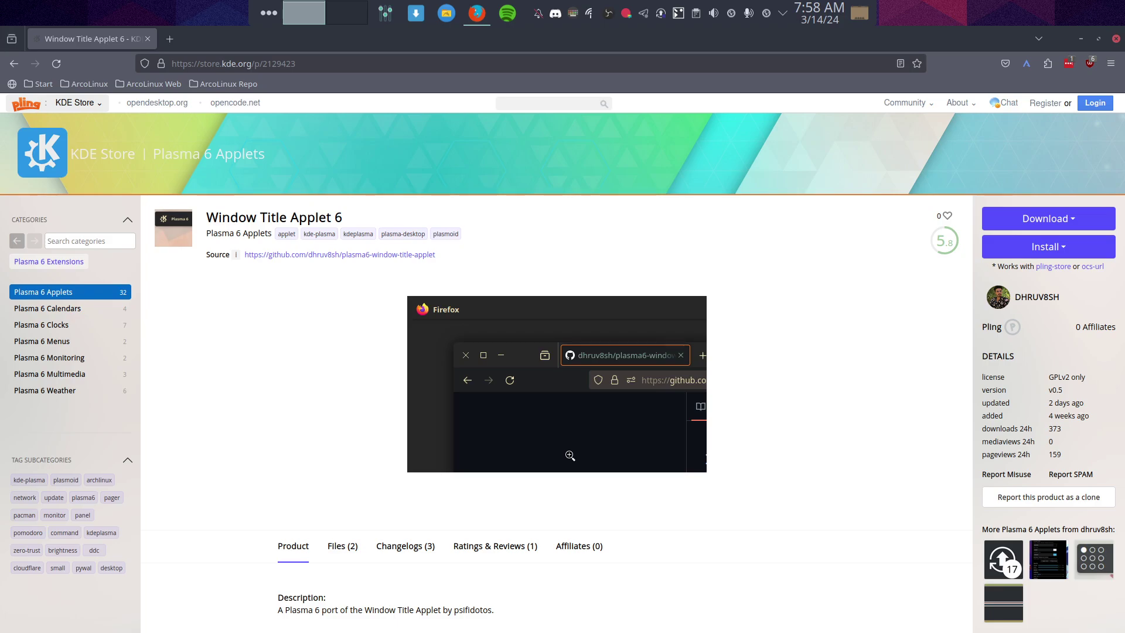
- View the preview images of Window Title Applet 6 and read its description and comments
{"action": "left_click", "coordinate": [592, 359]}
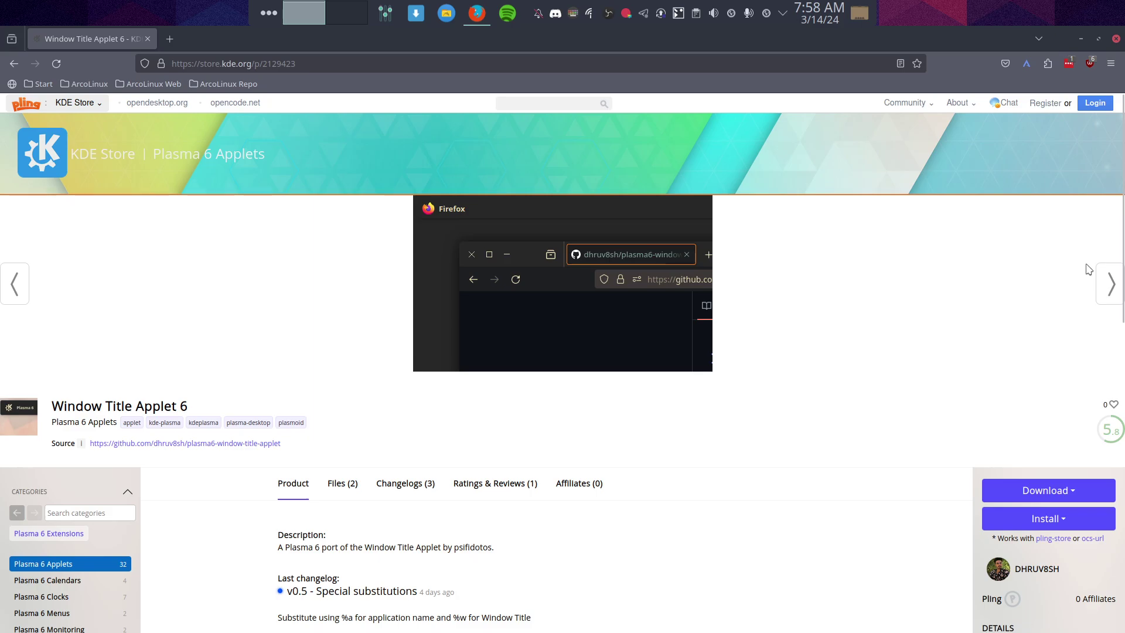
{"action": "left_click", "coordinate": [1108, 279]}
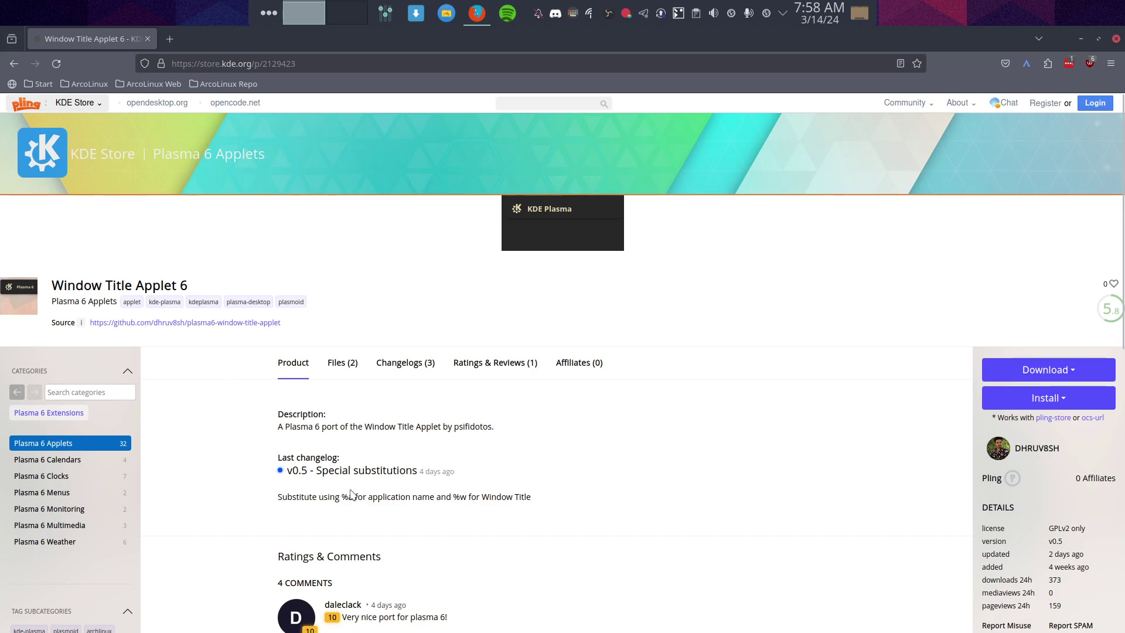
{"action": "scroll", "coordinate": [355, 495], "scroll_direction": "down", "scroll_amount": 4}
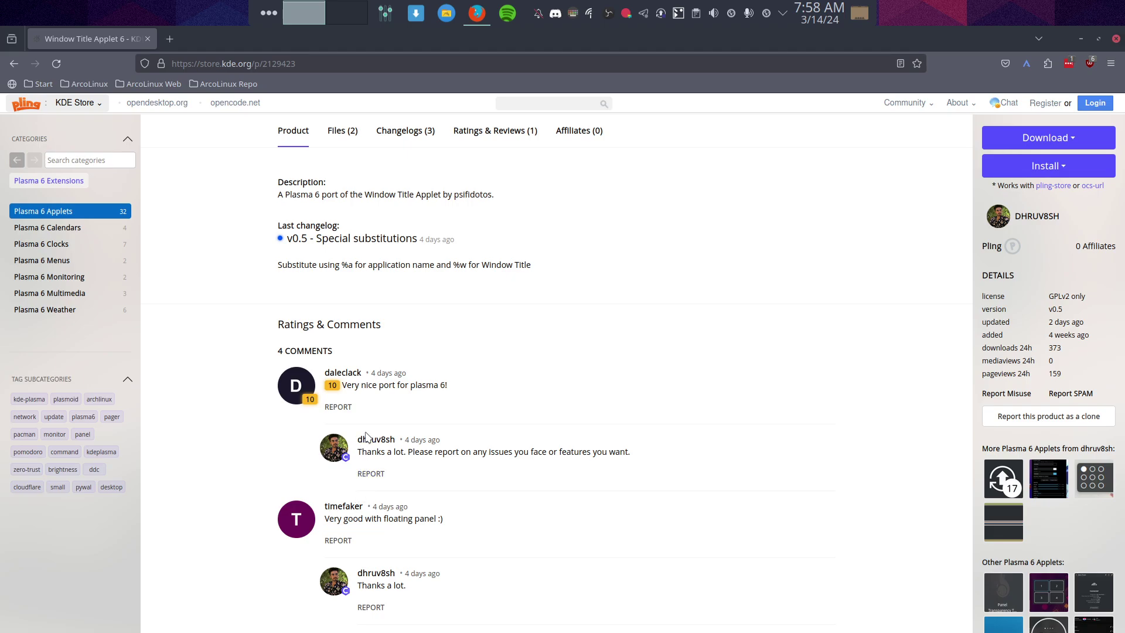
- Return to the "best plasma 6 widgets" search results and load more results at the end of the list
{"action": "left_click", "coordinate": [16, 68]}
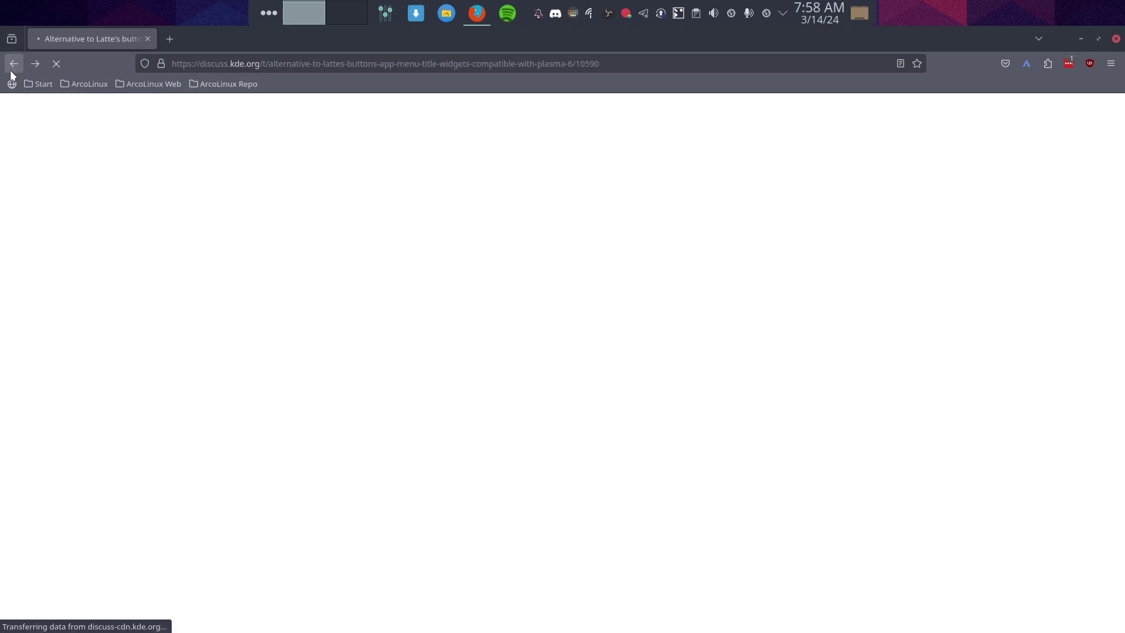
{"action": "left_click", "coordinate": [13, 65]}
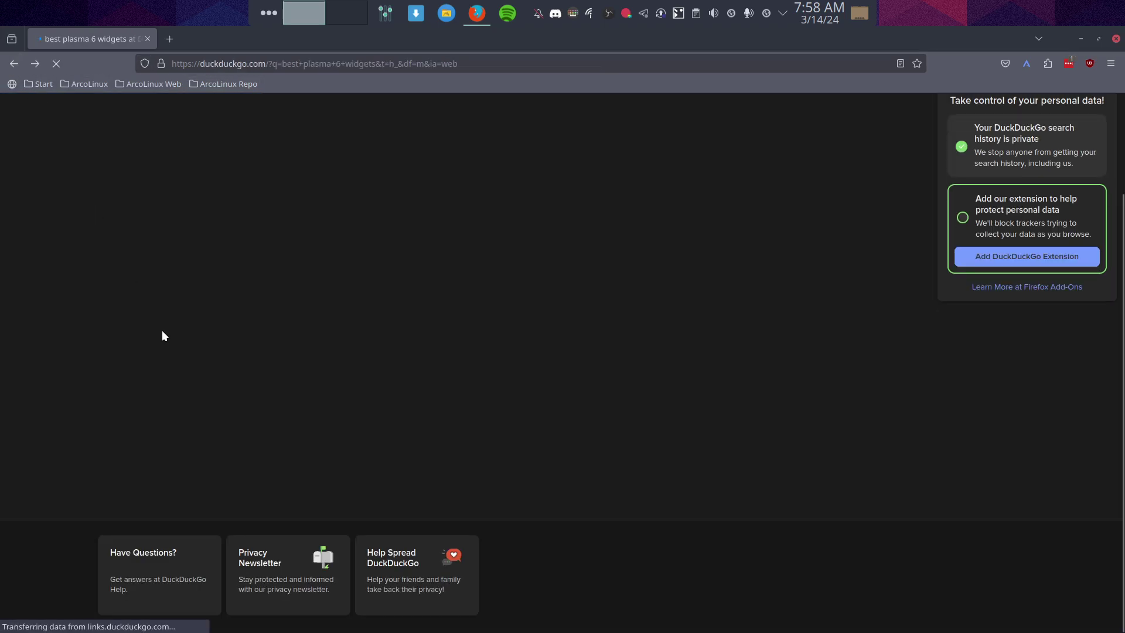
{"action": "scroll", "coordinate": [70, 495], "scroll_direction": "down", "scroll_amount": 2}
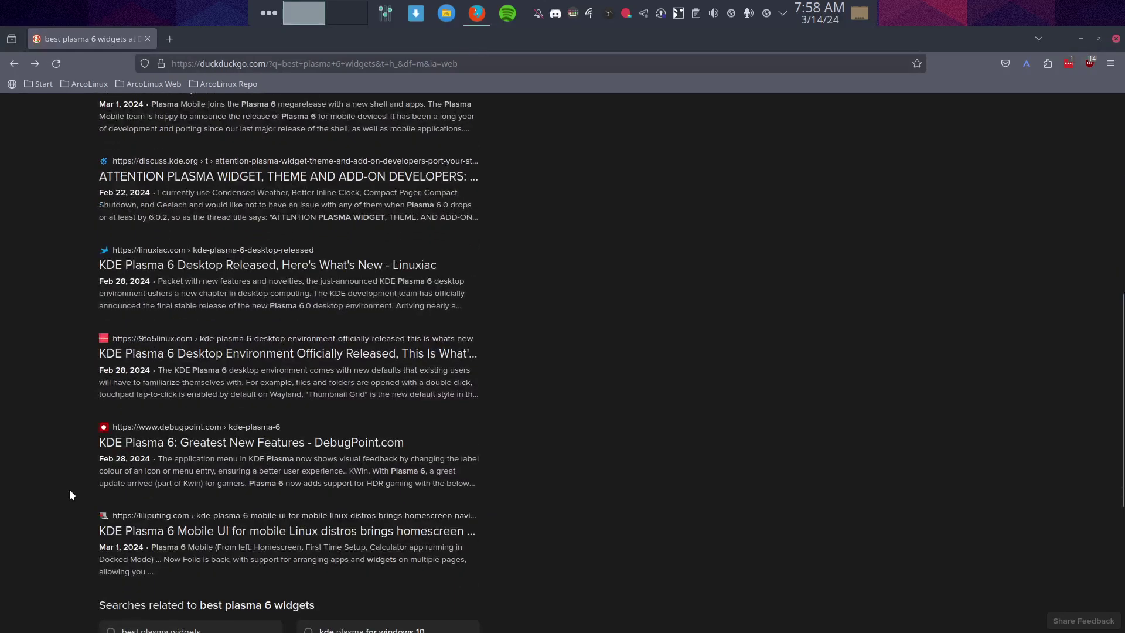
{"action": "scroll", "coordinate": [70, 495], "scroll_direction": "down", "scroll_amount": 4}
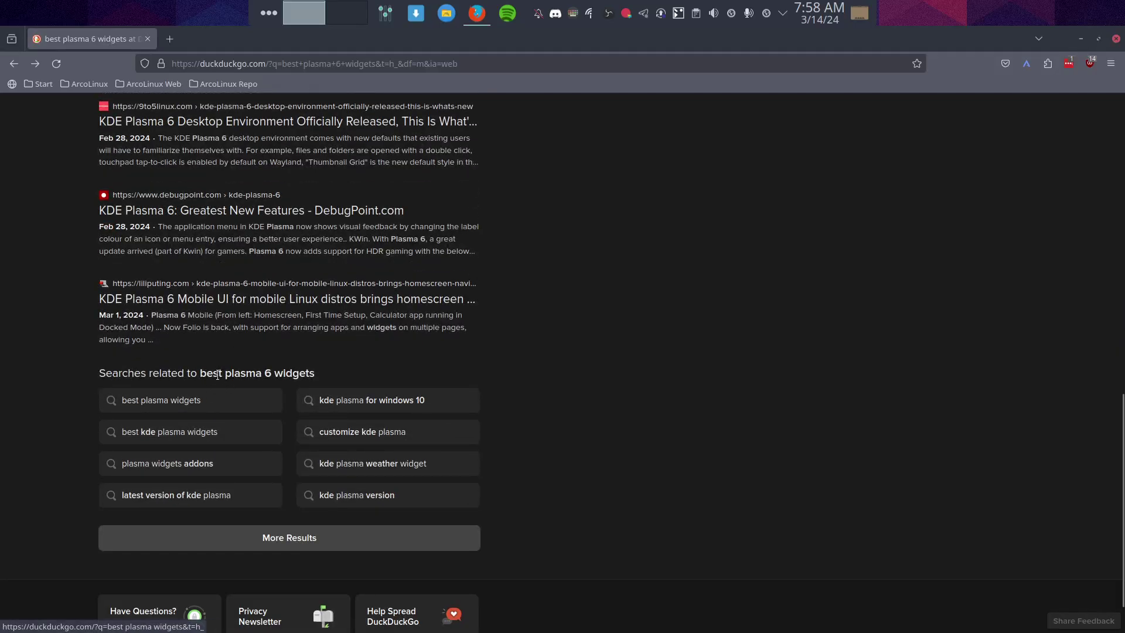
{"action": "left_click", "coordinate": [322, 545]}
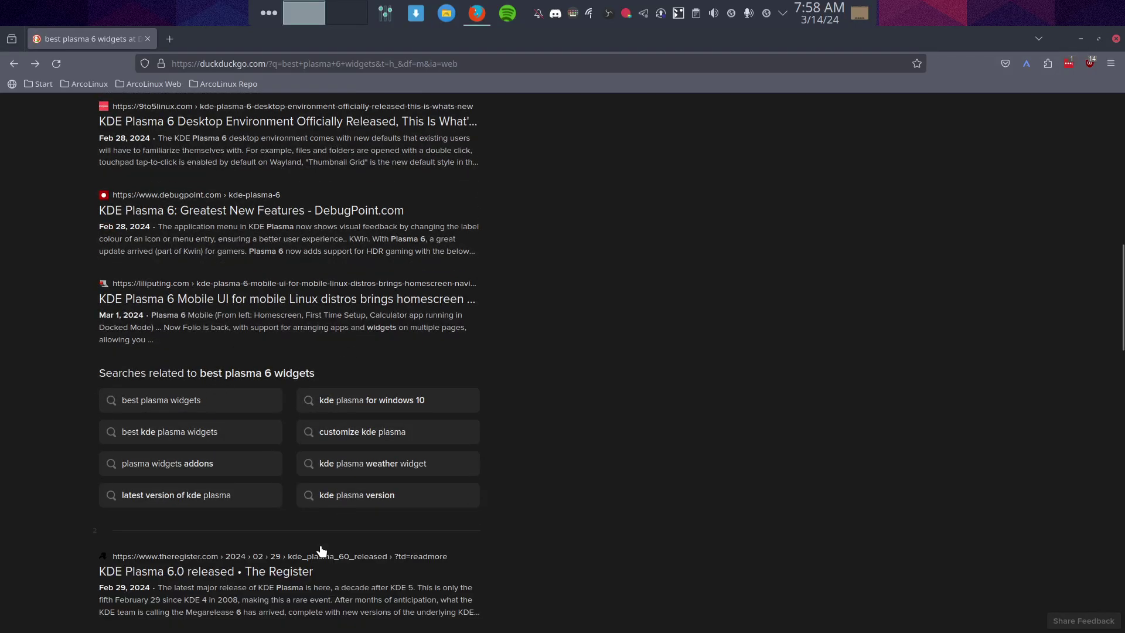
- Look through the additional search results for articles on Plasma 6 widgets, and close the browser window
{"action": "scroll", "coordinate": [322, 551], "scroll_direction": "down", "scroll_amount": 6}
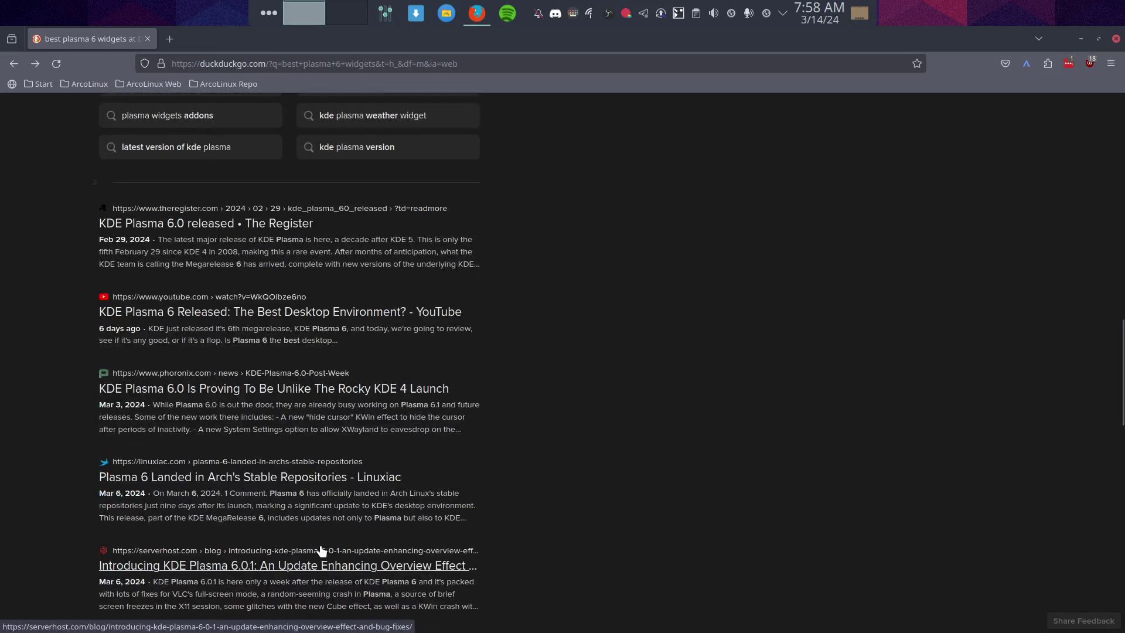
{"action": "scroll", "coordinate": [321, 551], "scroll_direction": "down", "scroll_amount": 4}
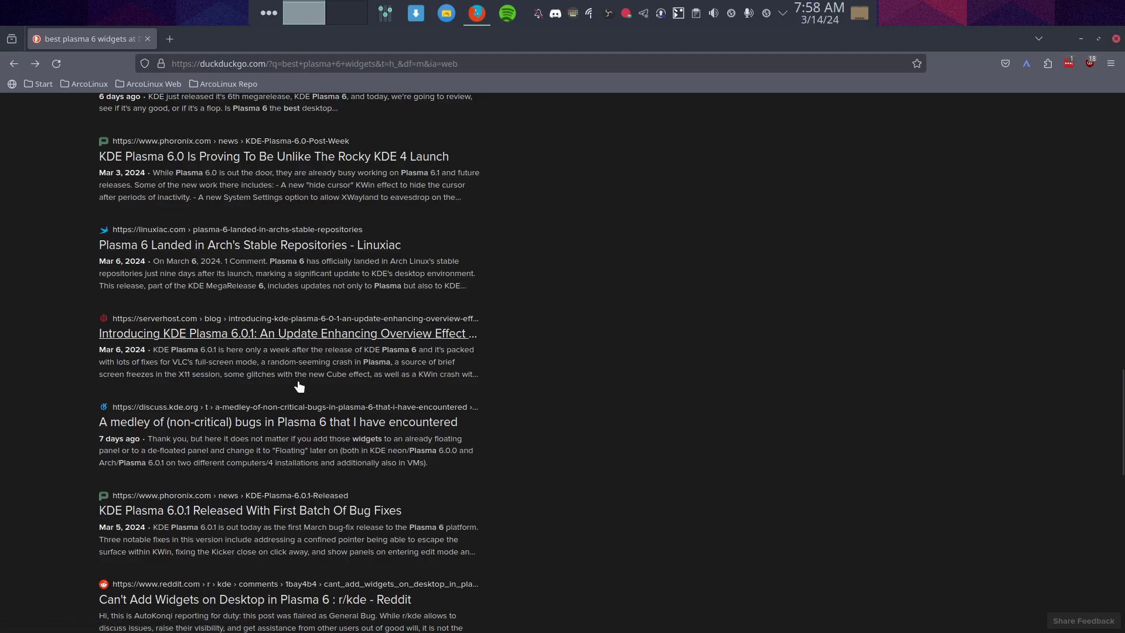
{"action": "scroll", "coordinate": [300, 386], "scroll_direction": "down", "scroll_amount": 2}
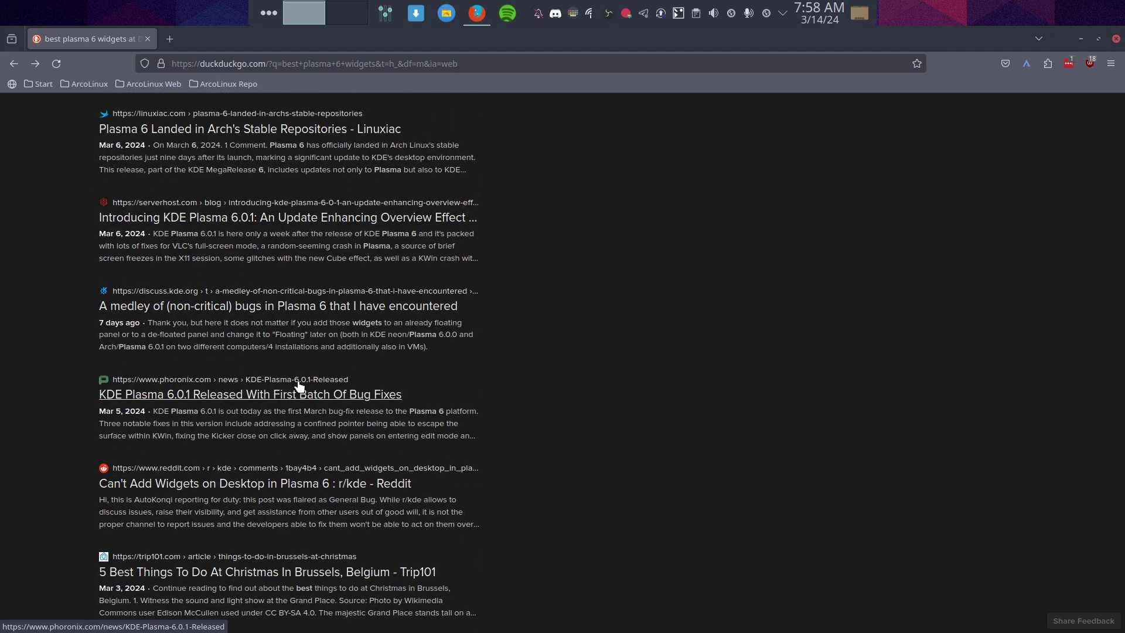
{"action": "scroll", "coordinate": [300, 386], "scroll_direction": "down", "scroll_amount": 2}
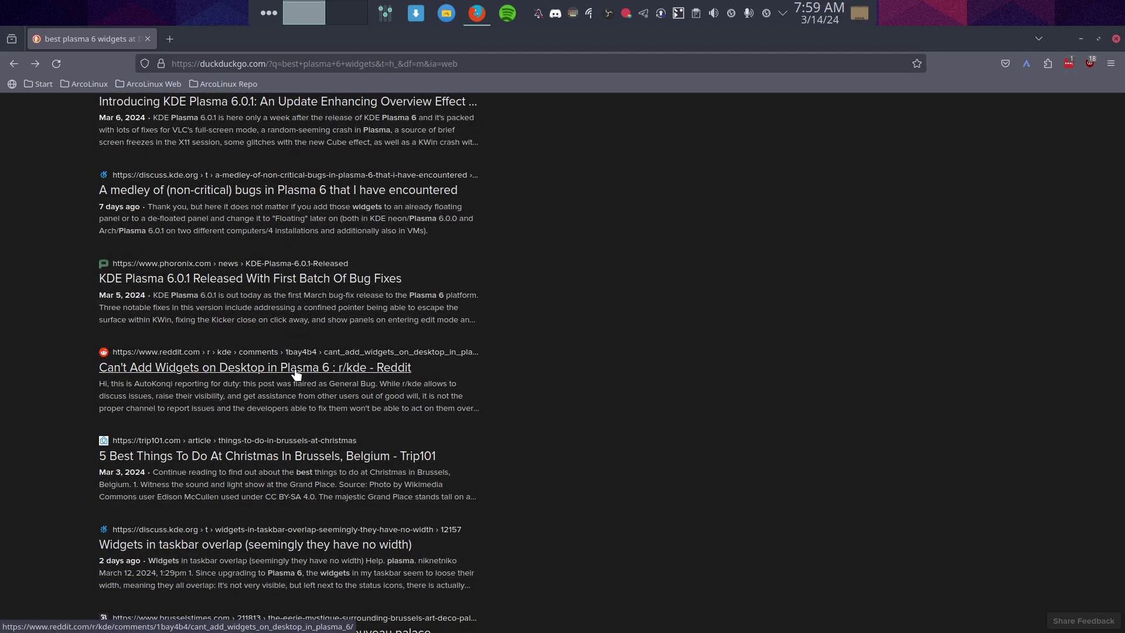
{"action": "scroll", "coordinate": [295, 374], "scroll_direction": "down", "scroll_amount": 4}
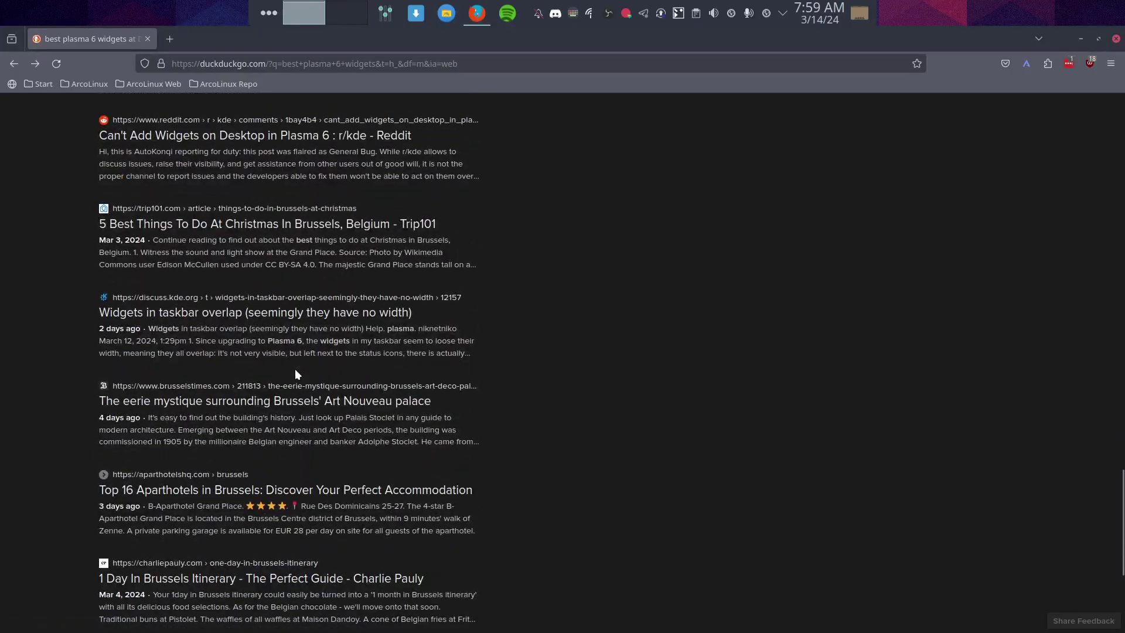
{"action": "scroll", "coordinate": [296, 374], "scroll_direction": "down", "scroll_amount": 4}
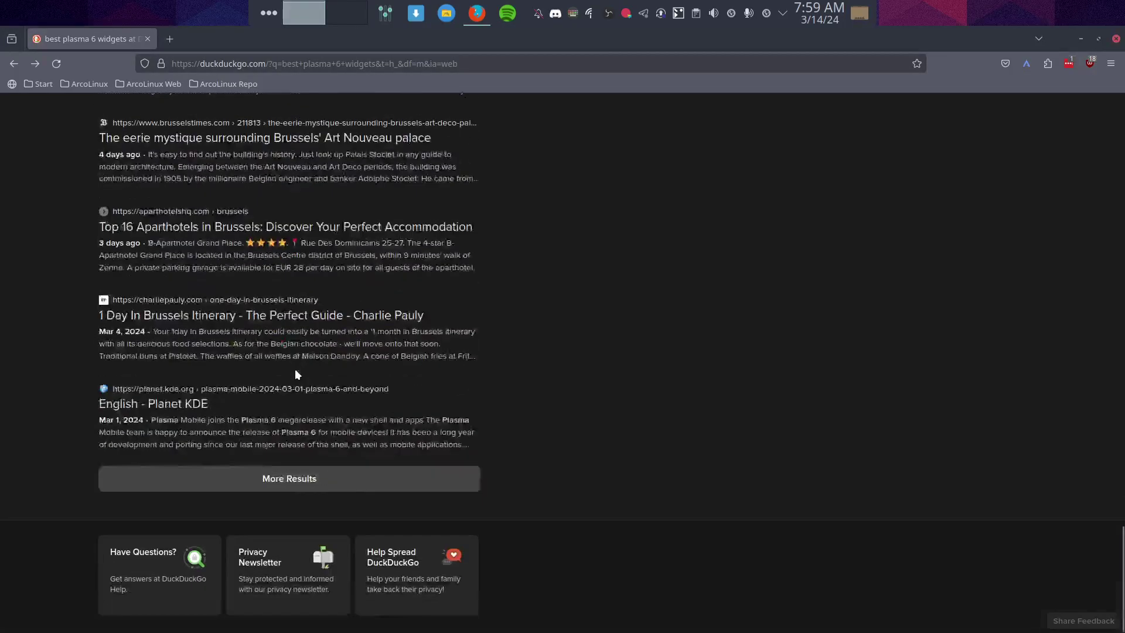
{"action": "scroll", "coordinate": [294, 368], "scroll_direction": "up", "scroll_amount": 8}
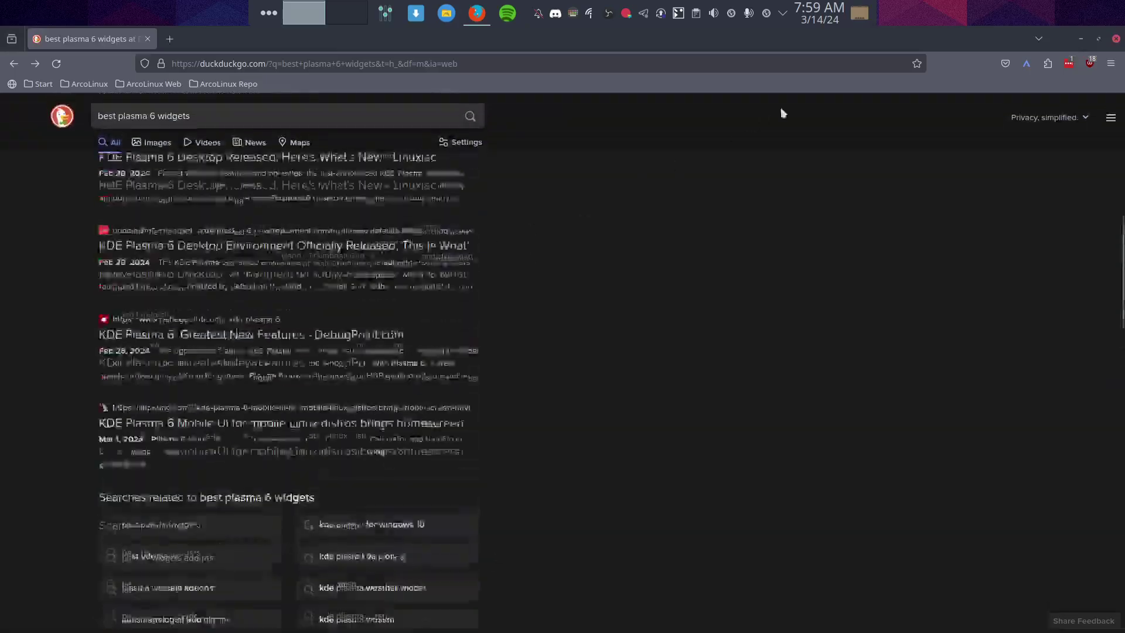
{"action": "left_click", "coordinate": [1116, 40]}
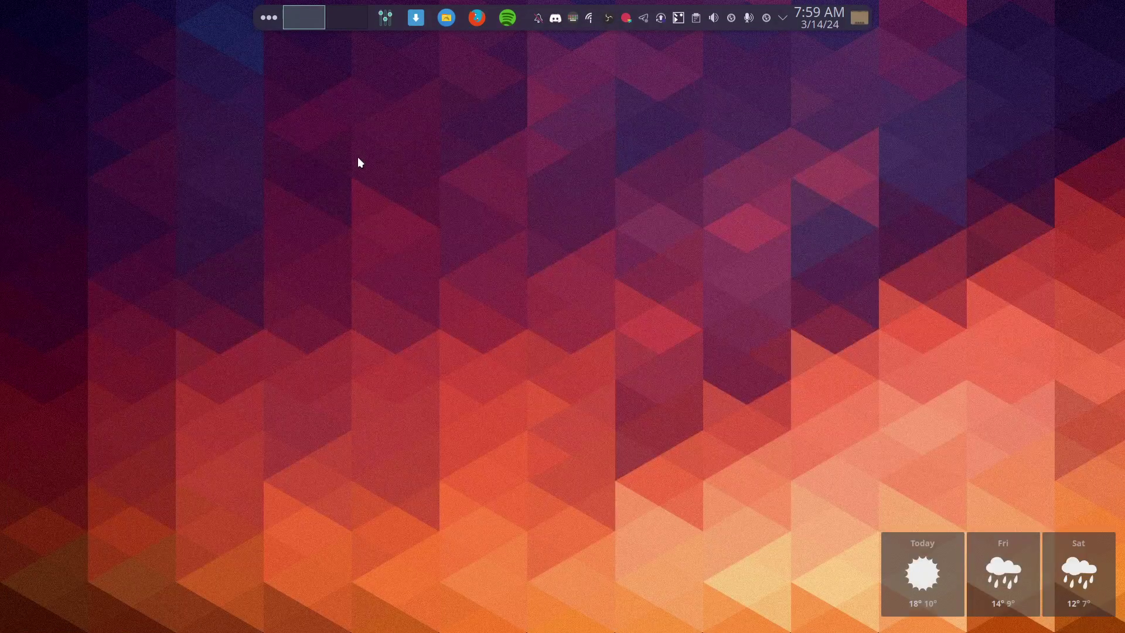
- Enter the desktop's edit mode and view the panel types that can be added
{"action": "right_click", "coordinate": [216, 149]}
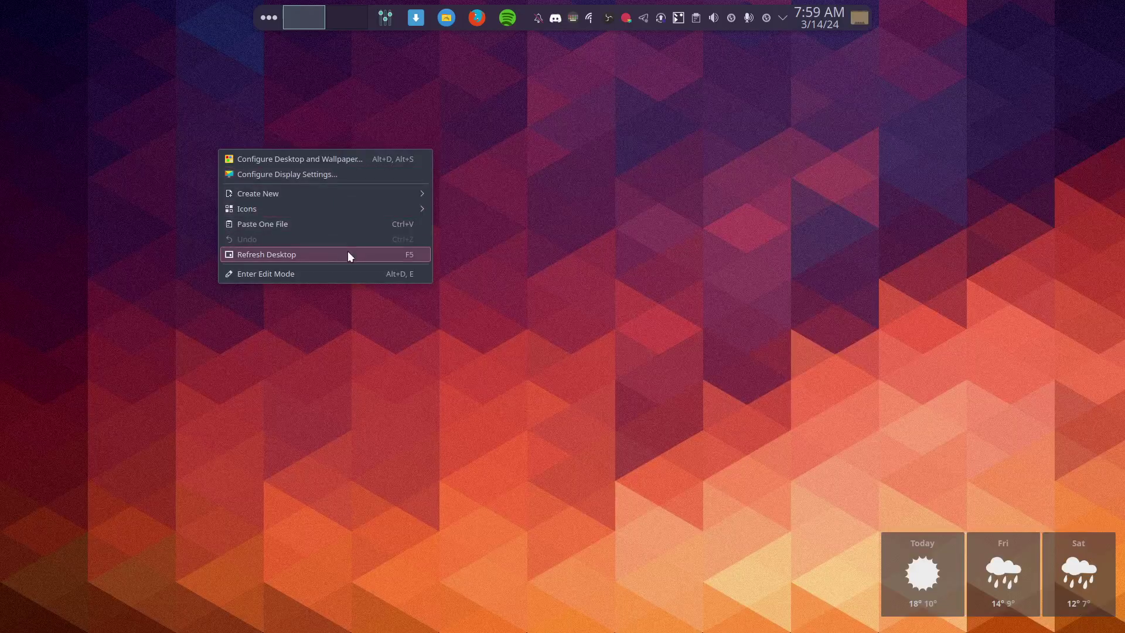
{"action": "mouse_move", "coordinate": [398, 195]}
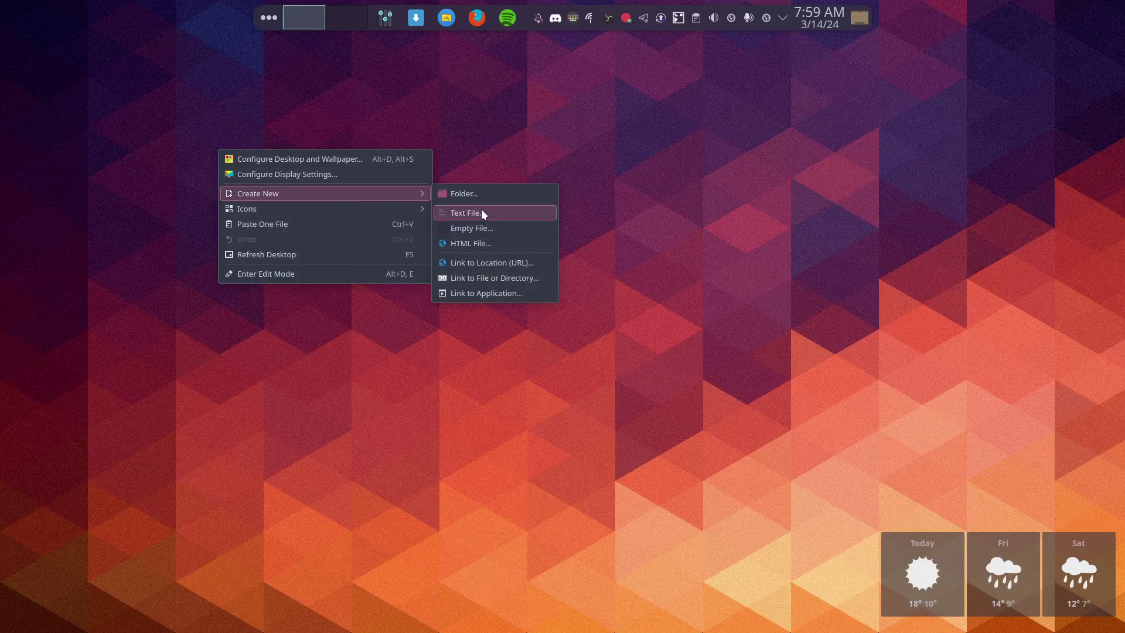
{"action": "mouse_move", "coordinate": [368, 209]}
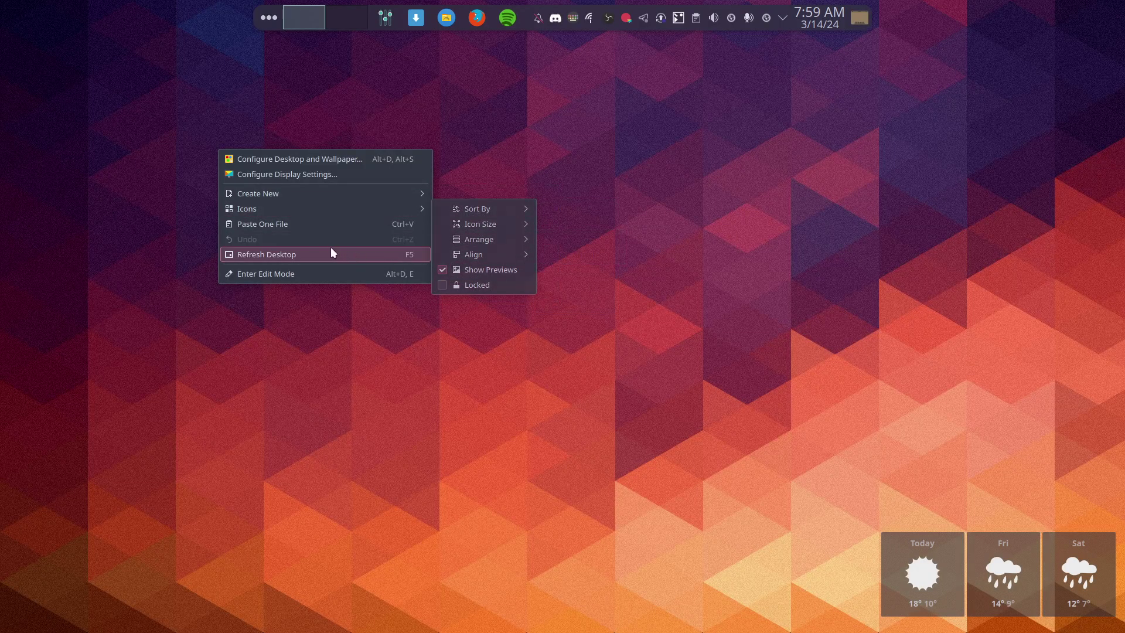
{"action": "left_click", "coordinate": [309, 273]}
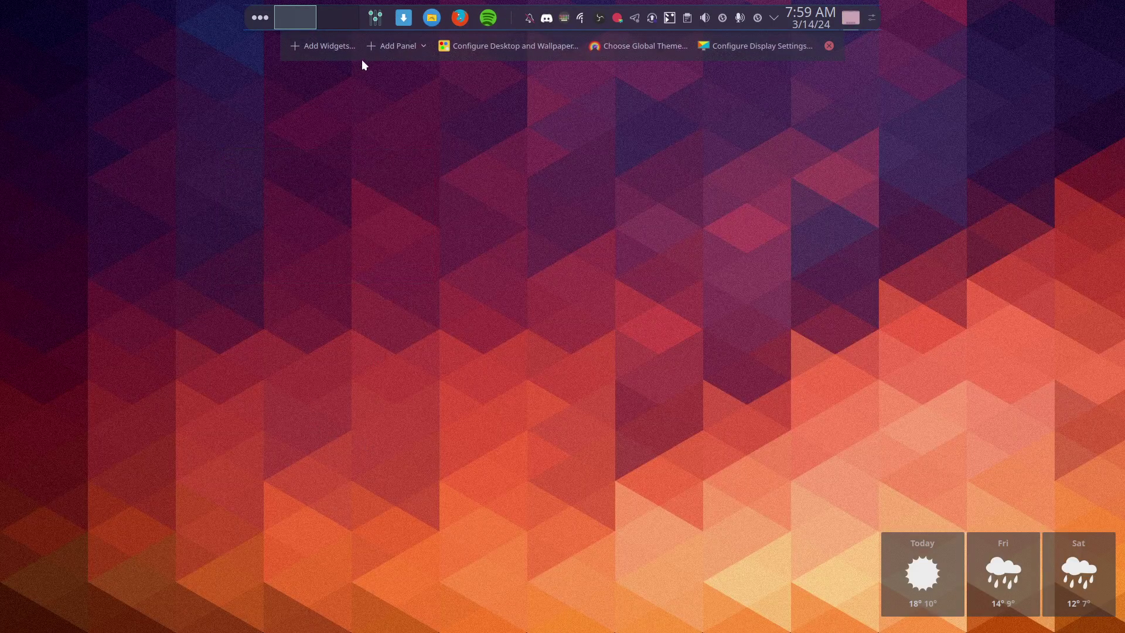
{"action": "left_click", "coordinate": [423, 45]}
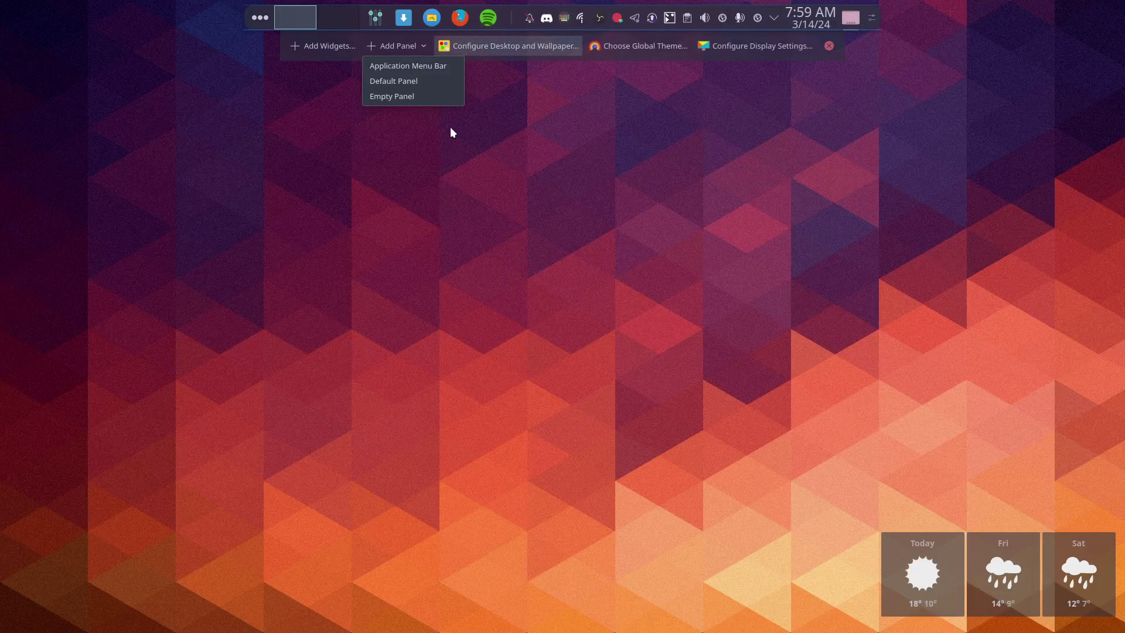
{"action": "left_click", "coordinate": [394, 46]}
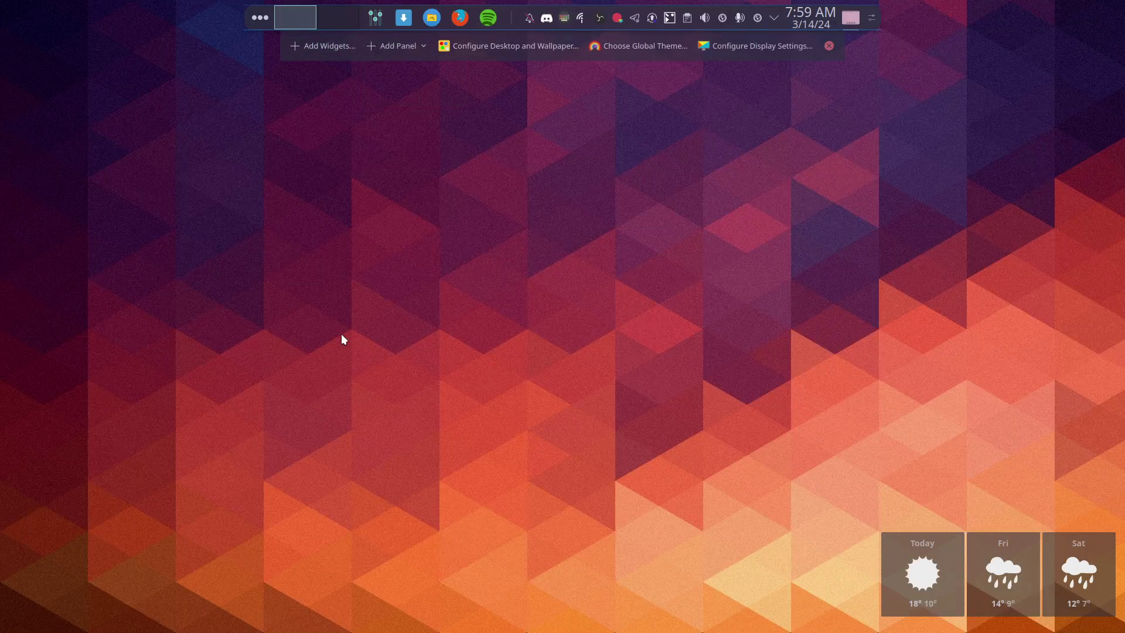
- Open the list of installed widgets and look through the widgets available for the desktop
{"action": "left_click", "coordinate": [314, 46]}
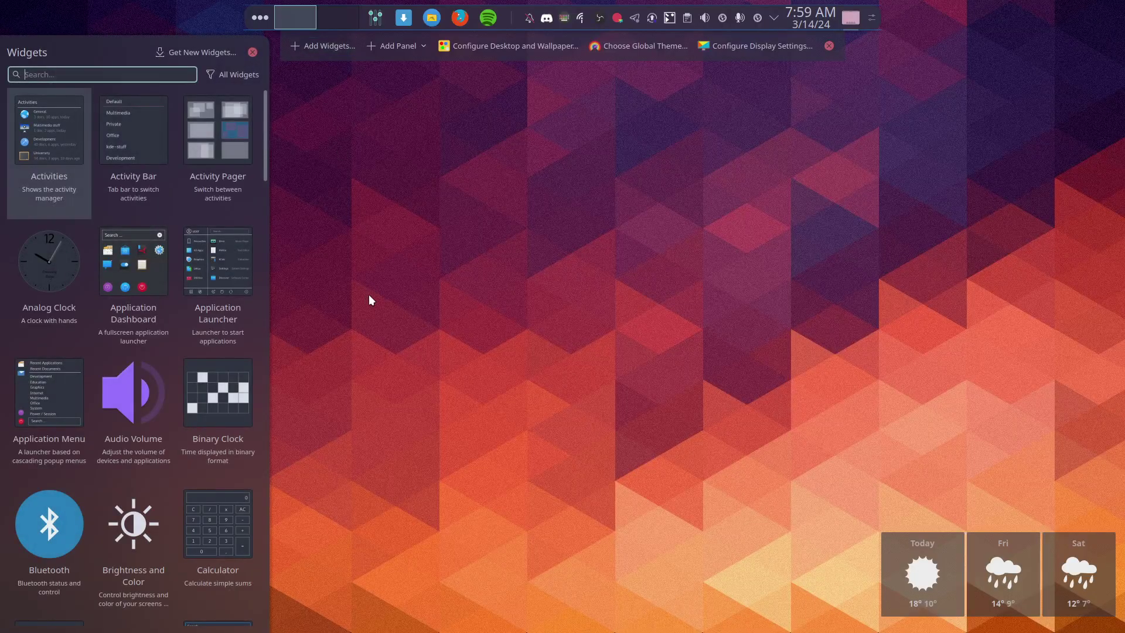
{"action": "scroll", "coordinate": [114, 335], "scroll_direction": "down", "scroll_amount": 20}
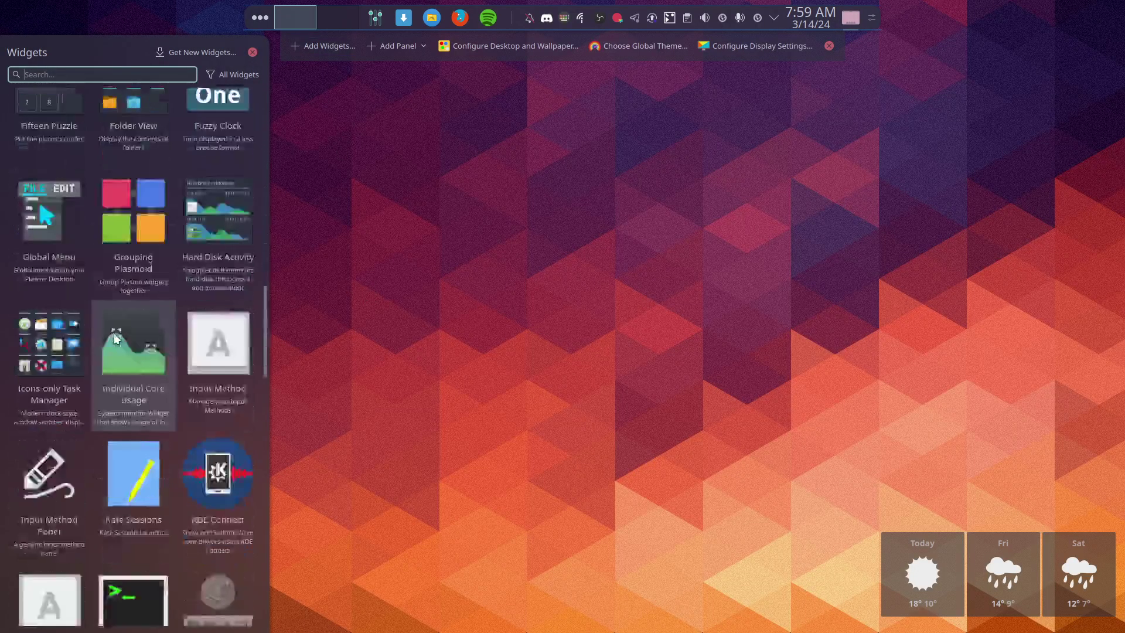
{"action": "scroll", "coordinate": [115, 338], "scroll_direction": "down", "scroll_amount": 1}
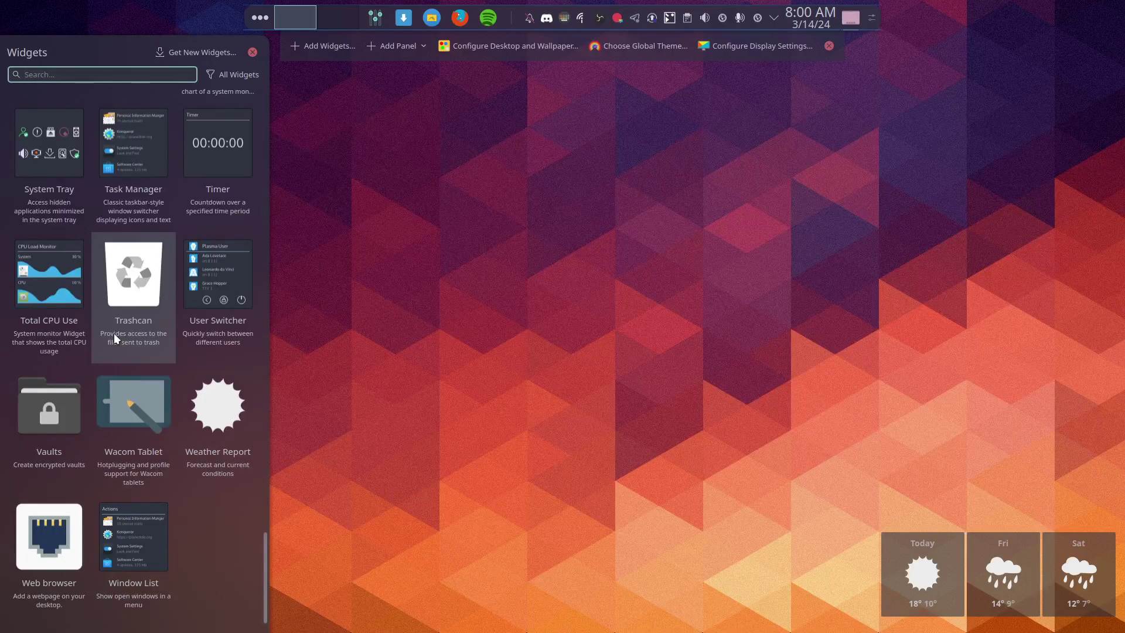
{"action": "scroll", "coordinate": [113, 333], "scroll_direction": "up", "scroll_amount": 3}
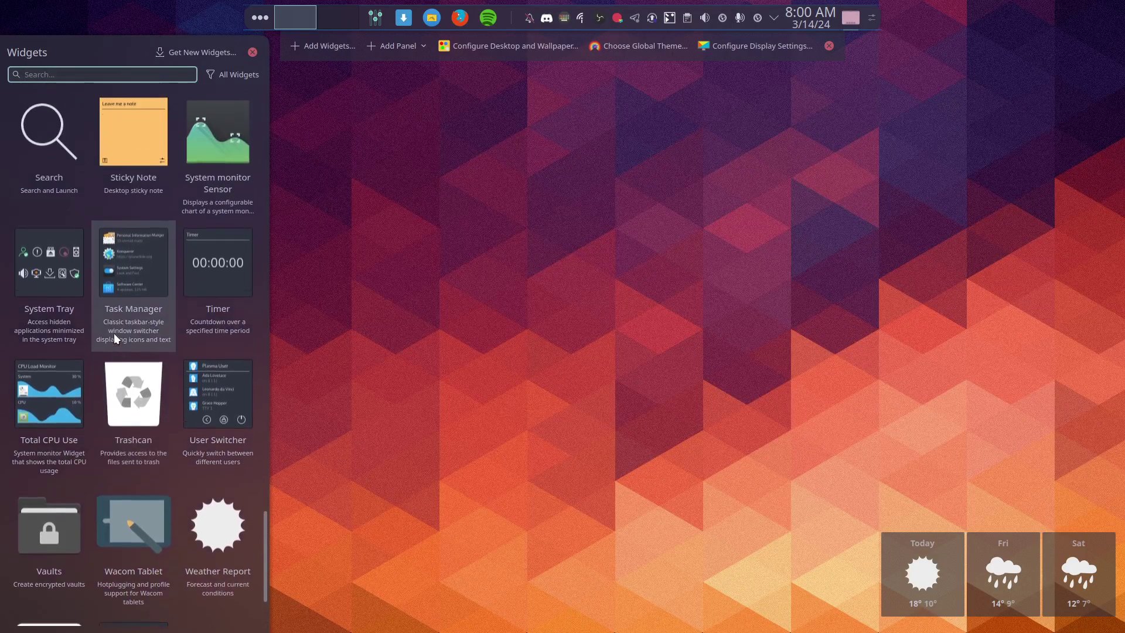
{"action": "scroll", "coordinate": [114, 332], "scroll_direction": "up", "scroll_amount": 3}
{"action": "scroll", "coordinate": [114, 332], "scroll_direction": "up", "scroll_amount": 2}
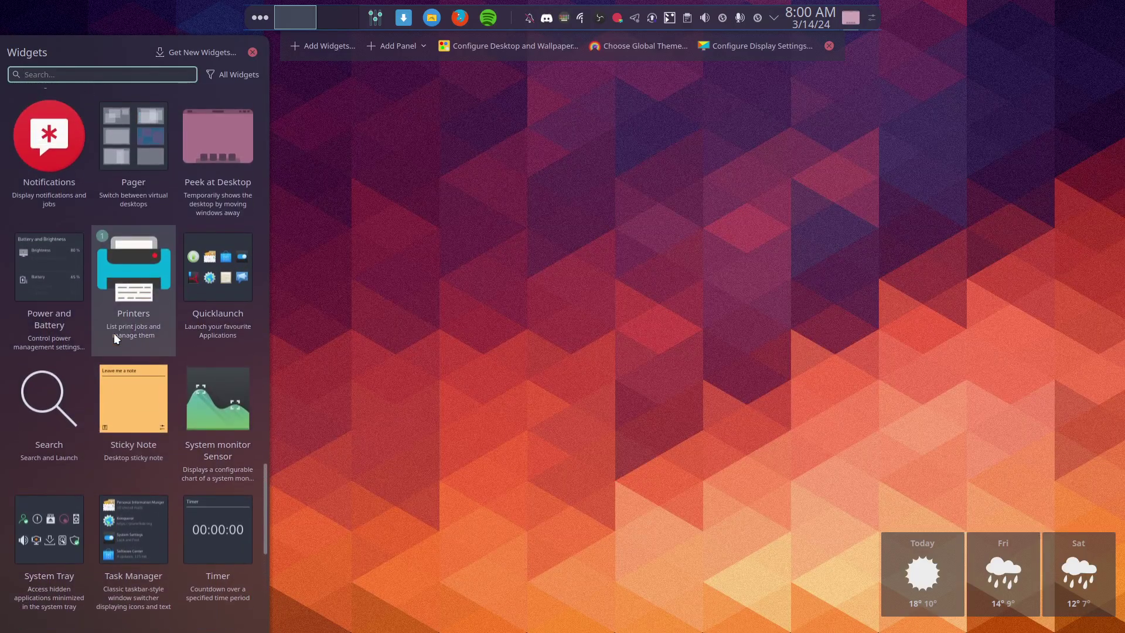
{"action": "scroll", "coordinate": [114, 333], "scroll_direction": "up", "scroll_amount": 2}
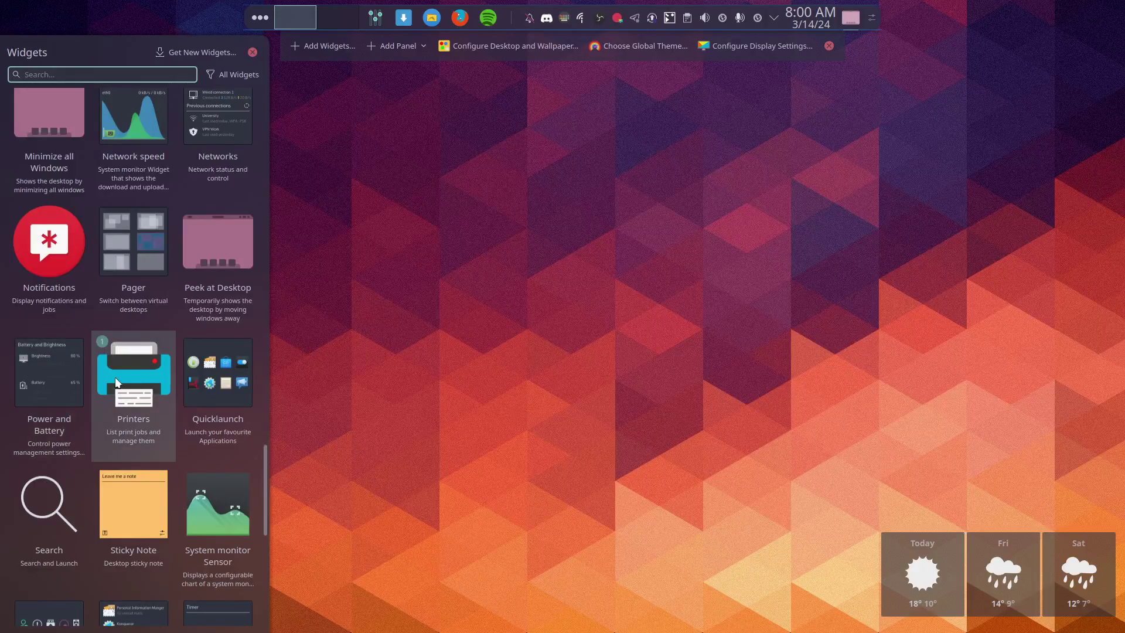
{"action": "scroll", "coordinate": [147, 381], "scroll_direction": "up", "scroll_amount": 1}
{"action": "scroll", "coordinate": [146, 381], "scroll_direction": "up", "scroll_amount": 2}
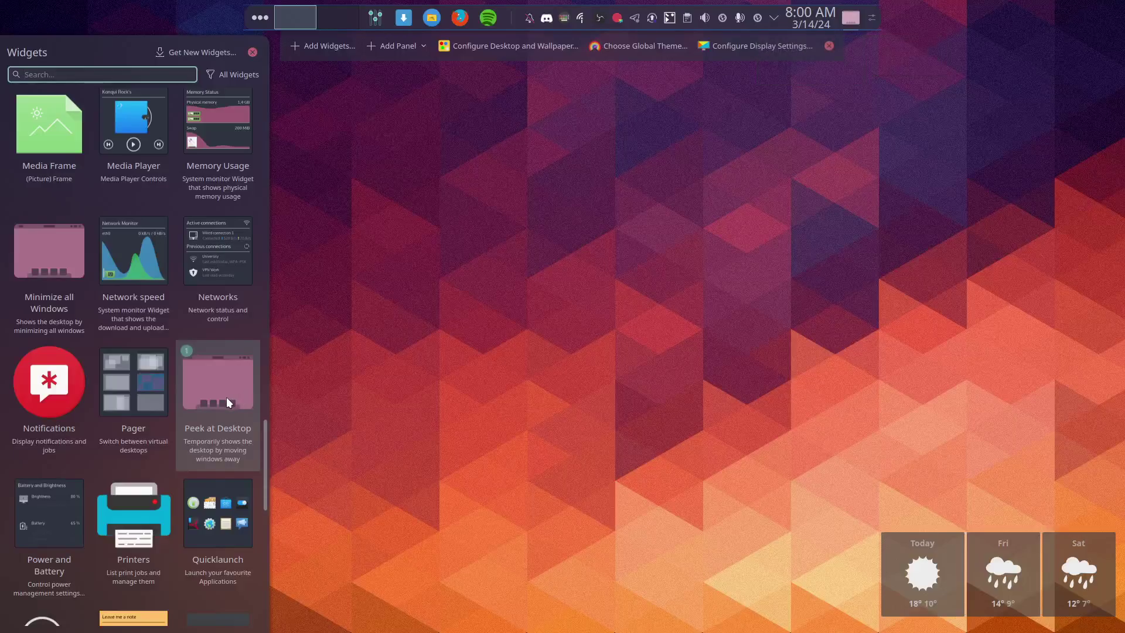
- Add the Memory Usage widget to the desktop and place it just above the weather forecast
{"action": "scroll", "coordinate": [116, 379], "scroll_direction": "up", "scroll_amount": 1}
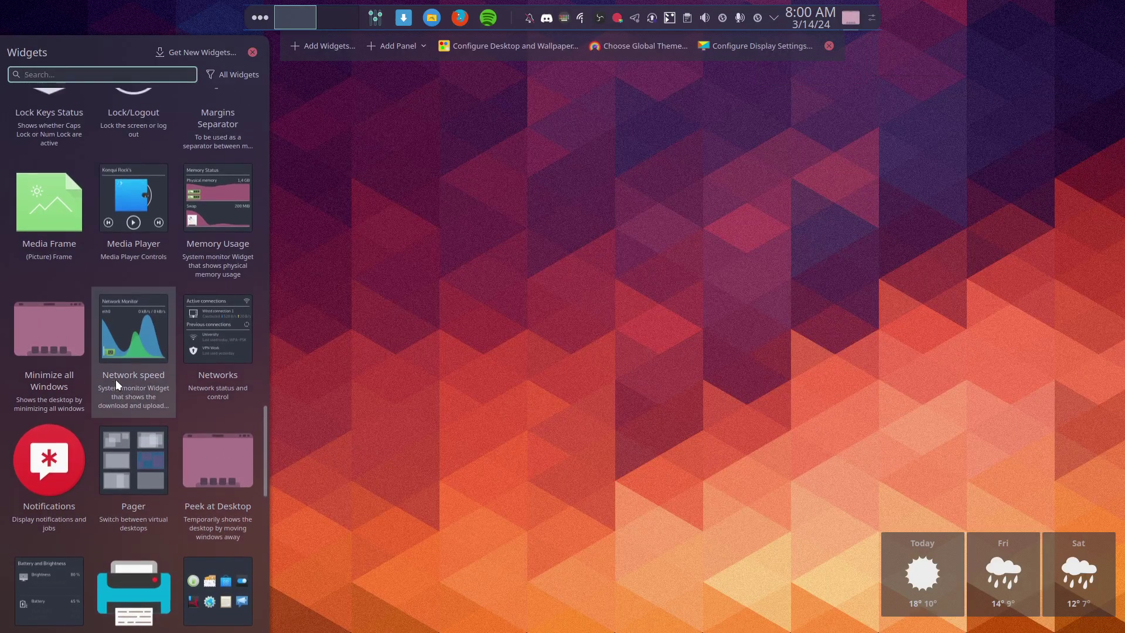
{"action": "scroll", "coordinate": [58, 381], "scroll_direction": "up", "scroll_amount": 3}
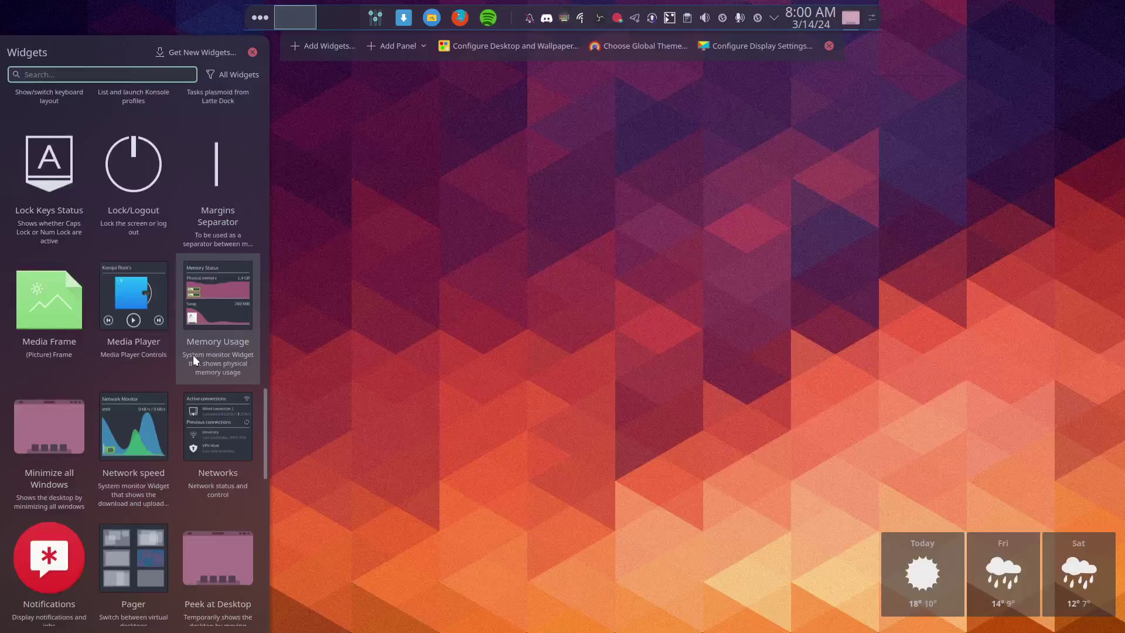
{"action": "scroll", "coordinate": [194, 356], "scroll_direction": "up", "scroll_amount": 1}
{"action": "left_click_drag", "start_coordinate": [217, 339], "coordinate": [850, 211]}
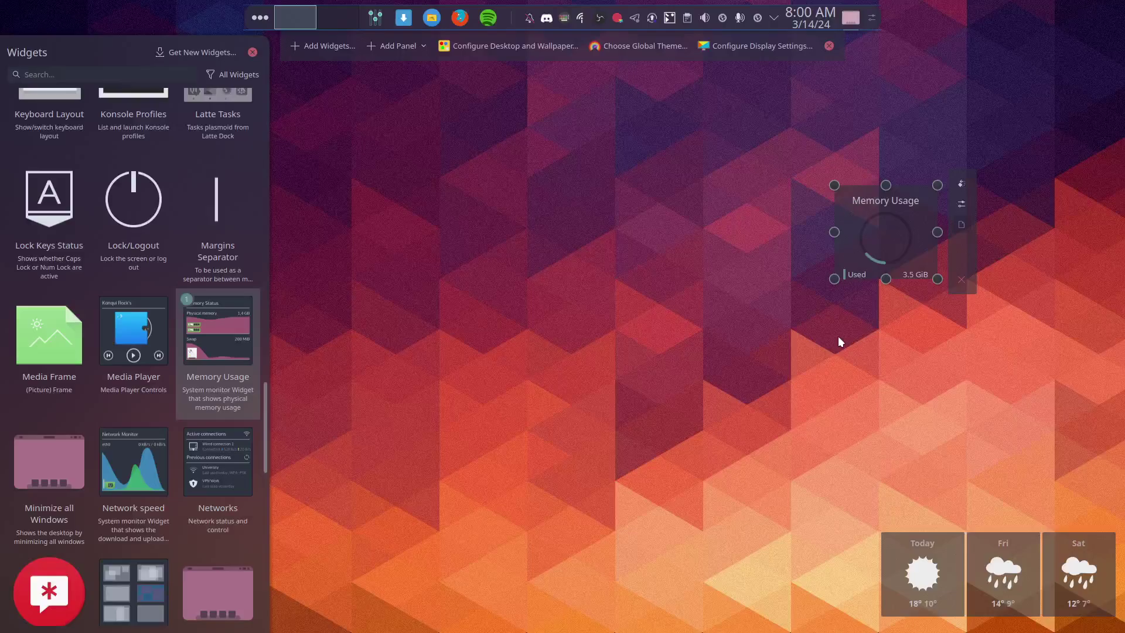
{"action": "left_click_drag", "start_coordinate": [913, 269], "coordinate": [1053, 461]}
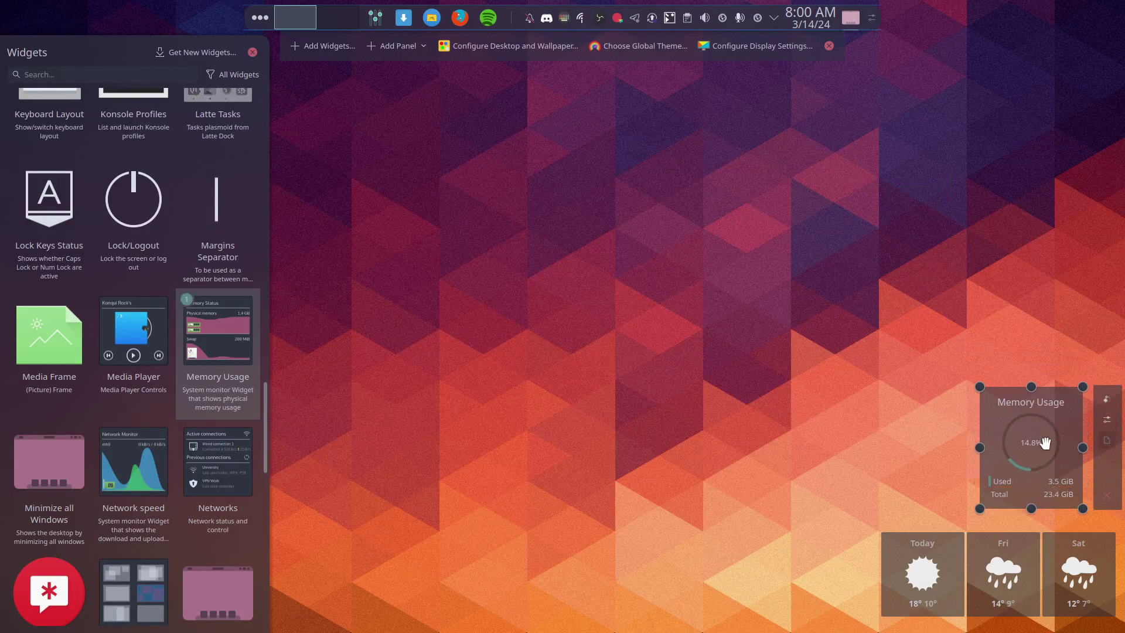
- Add the Color Picker widget to the desktop above the Memory Usage widget, and leave edit mode
{"action": "scroll", "coordinate": [71, 343], "scroll_direction": "up", "scroll_amount": 5}
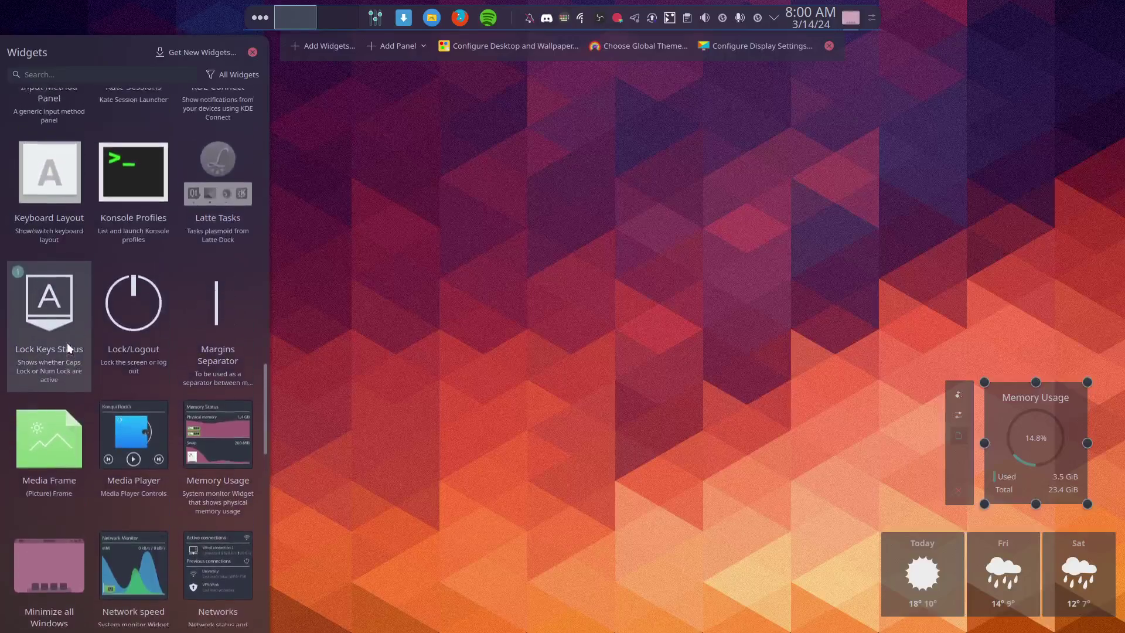
{"action": "scroll", "coordinate": [67, 342], "scroll_direction": "up", "scroll_amount": 5}
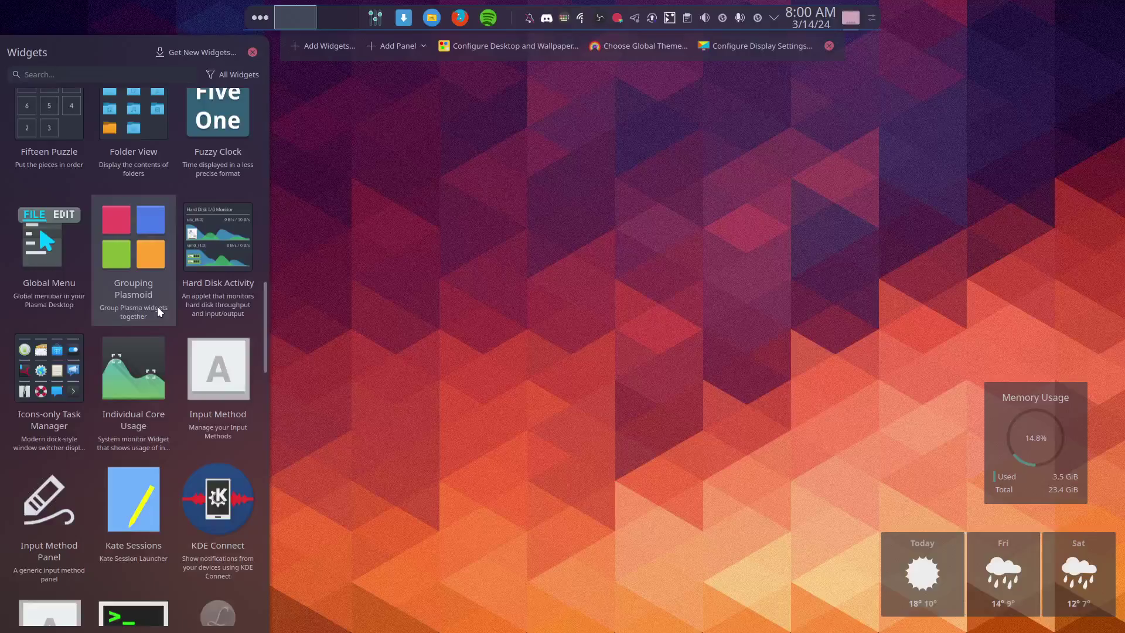
{"action": "scroll", "coordinate": [134, 258], "scroll_direction": "up", "scroll_amount": 4}
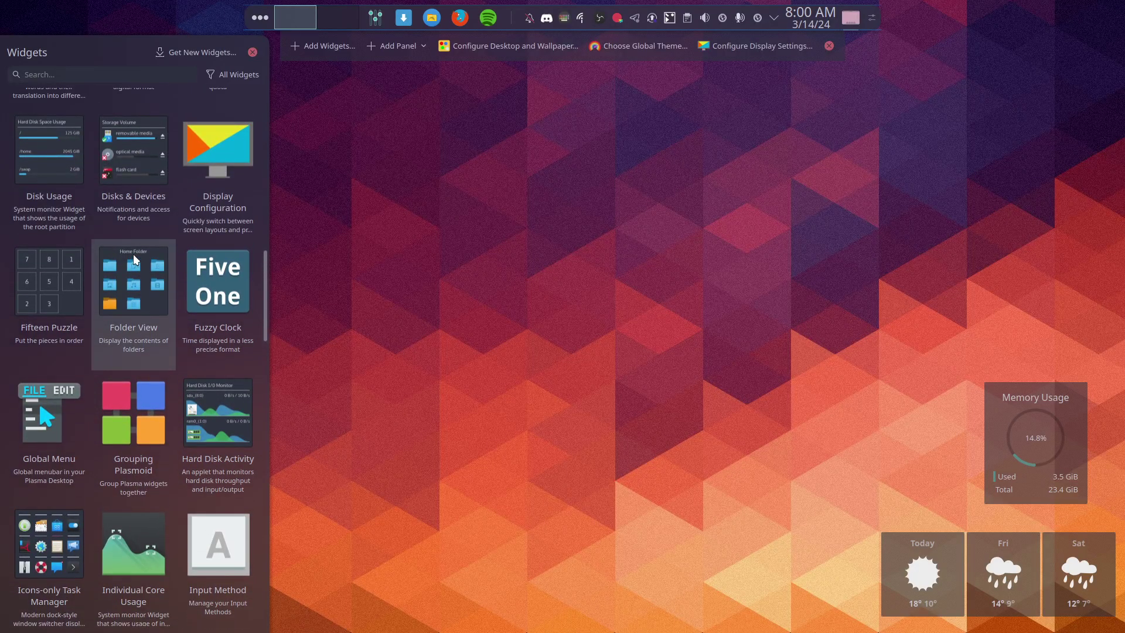
{"action": "scroll", "coordinate": [137, 281], "scroll_direction": "up", "scroll_amount": 4}
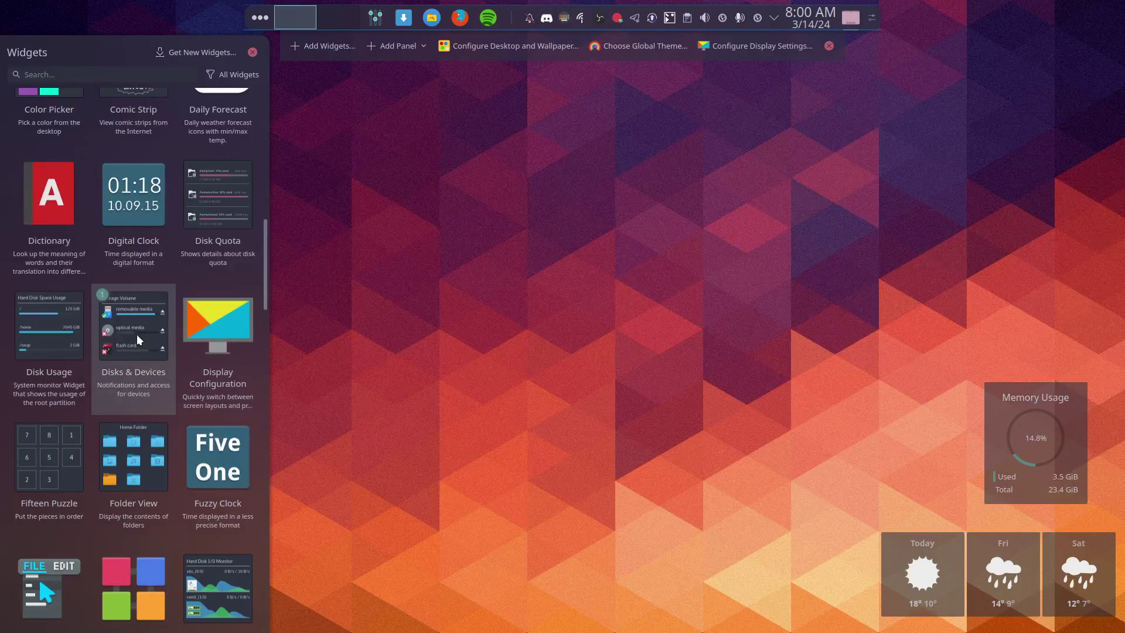
{"action": "scroll", "coordinate": [102, 338], "scroll_direction": "up", "scroll_amount": 4}
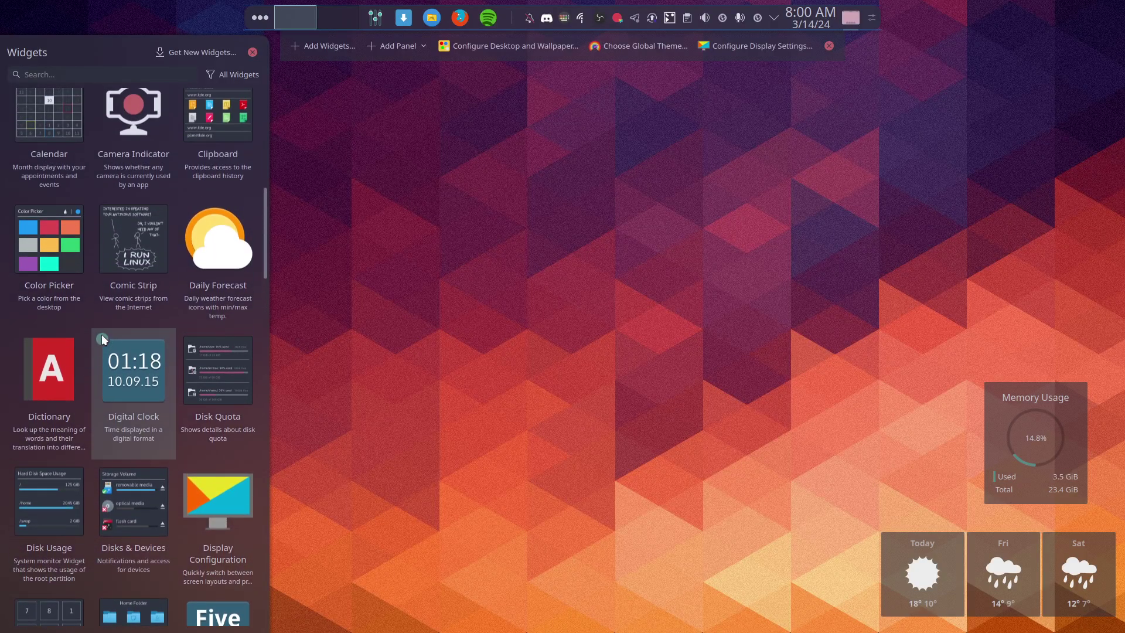
{"action": "scroll", "coordinate": [101, 334], "scroll_direction": "up", "scroll_amount": 2}
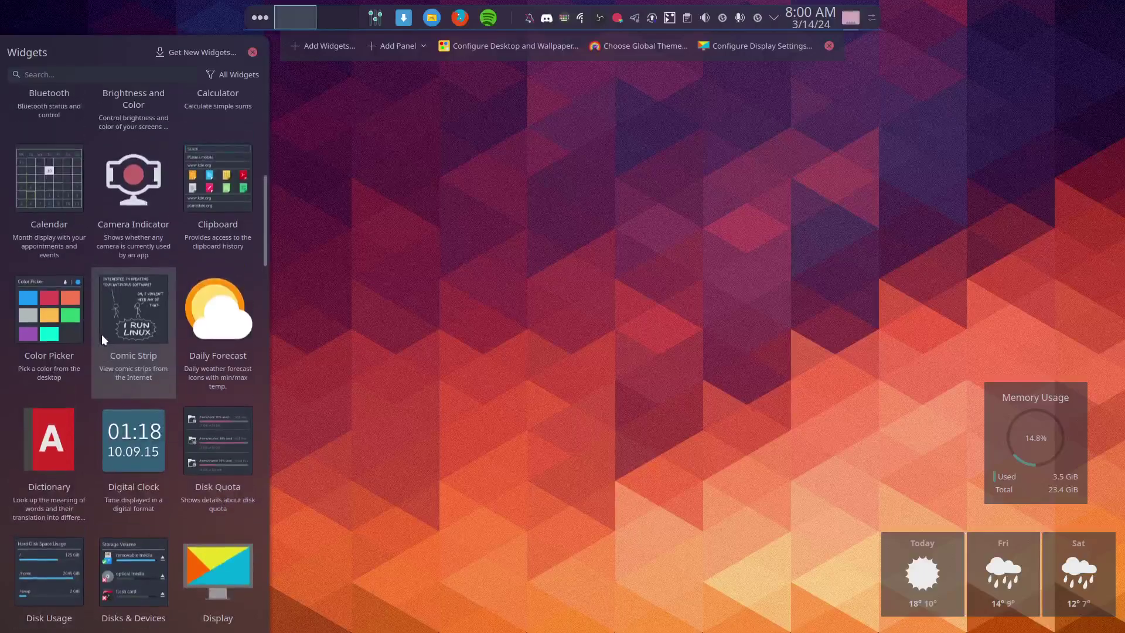
{"action": "double_click", "coordinate": [51, 326]}
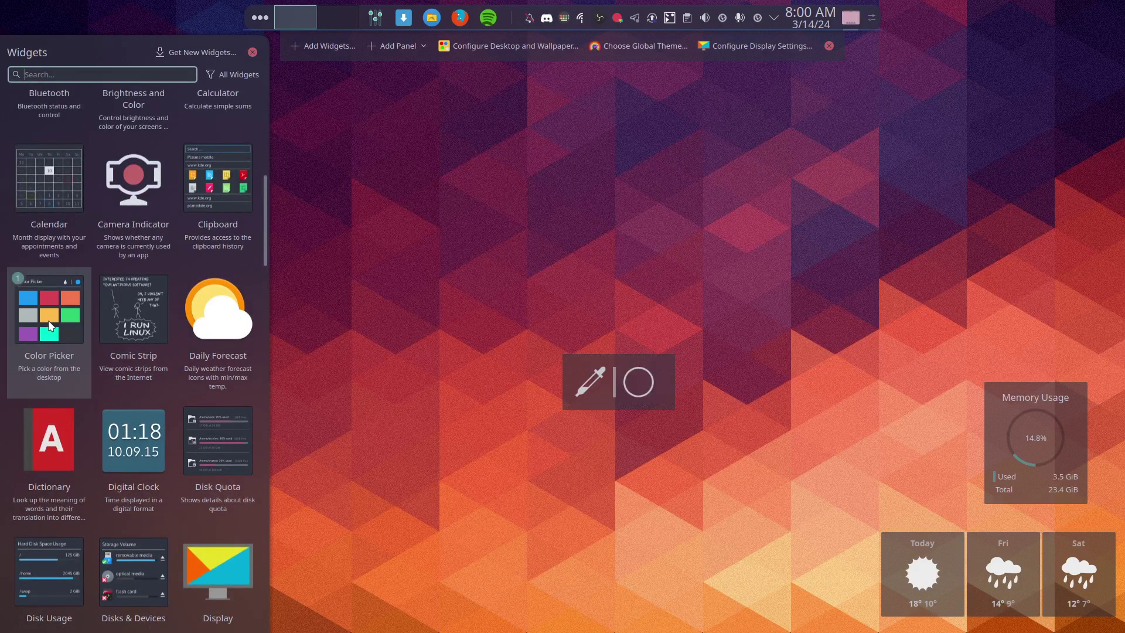
{"action": "left_click_drag", "start_coordinate": [639, 348], "coordinate": [1044, 190]}
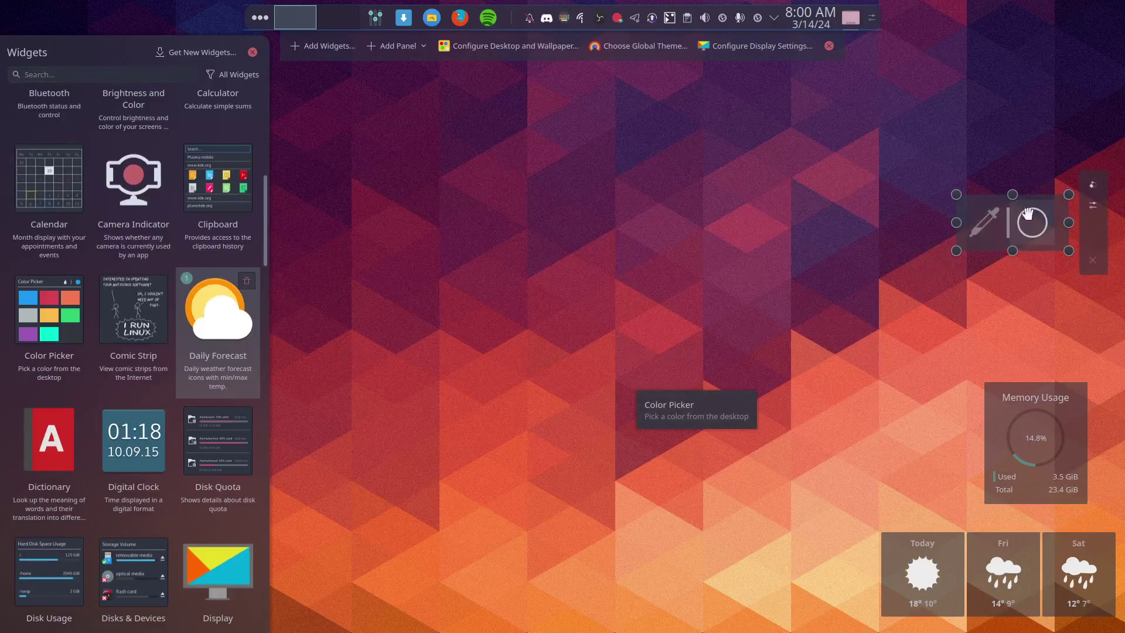
{"action": "left_click", "coordinate": [252, 53]}
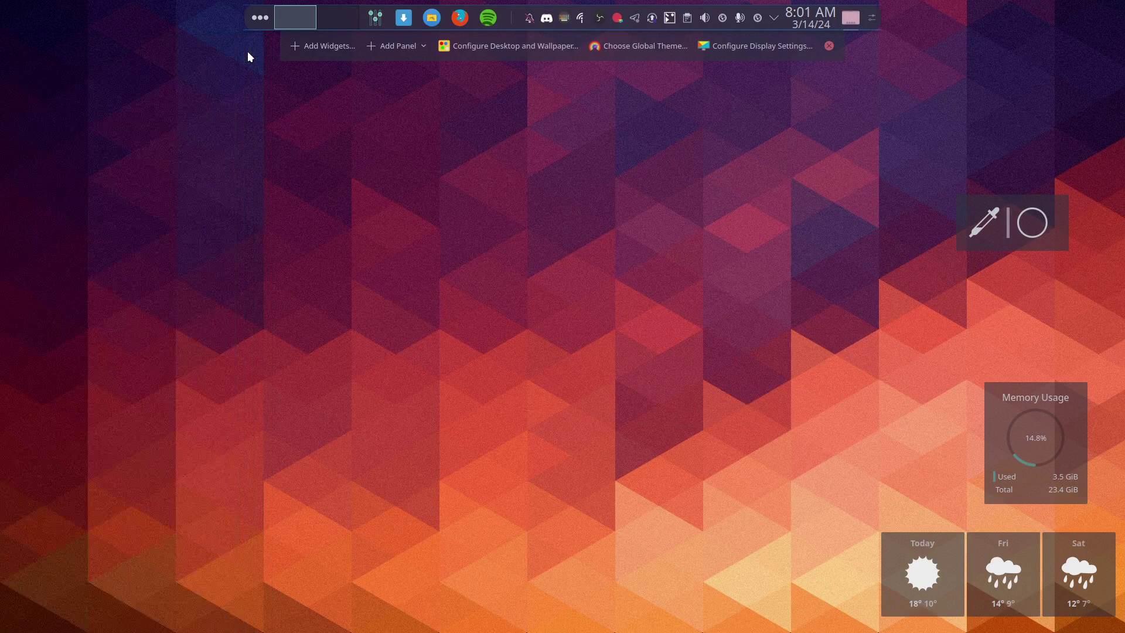
{"action": "left_click", "coordinate": [828, 44]}
- Pick a crimson colour from the wallpaper with the Color Picker widget and view the widget's options
{"action": "left_click", "coordinate": [984, 225]}
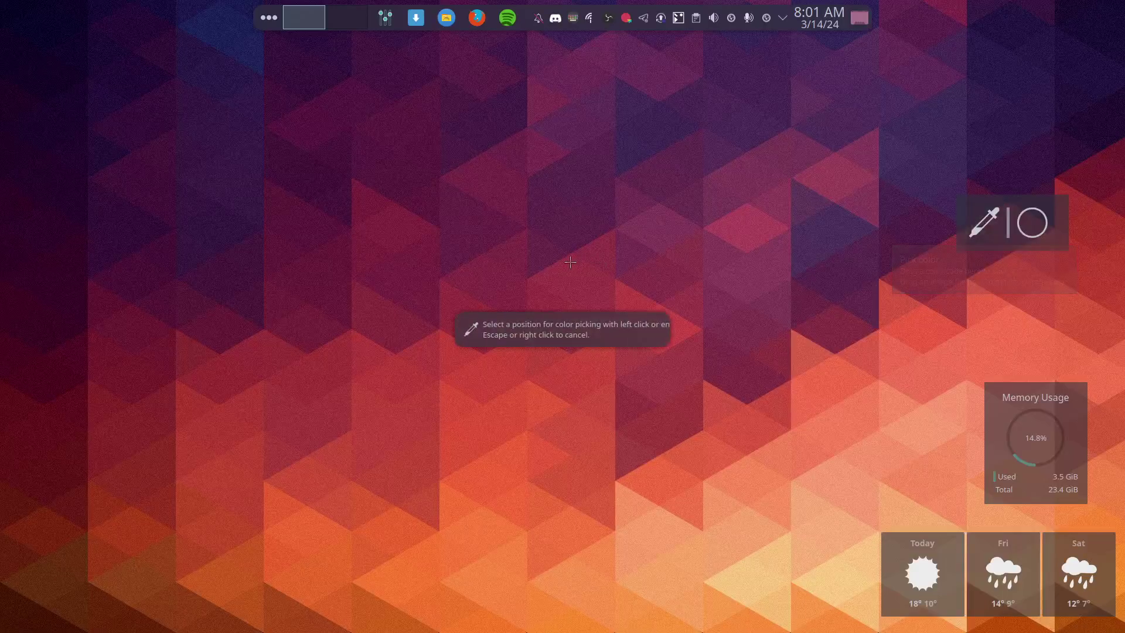
{"action": "left_click", "coordinate": [567, 270]}
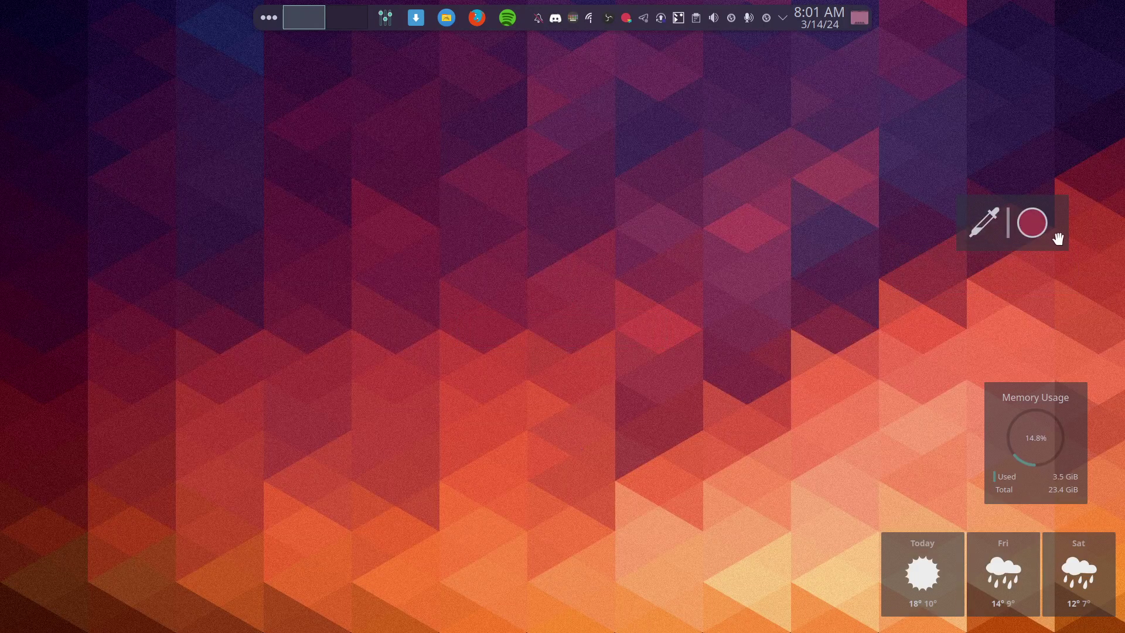
{"action": "right_click", "coordinate": [1039, 224]}
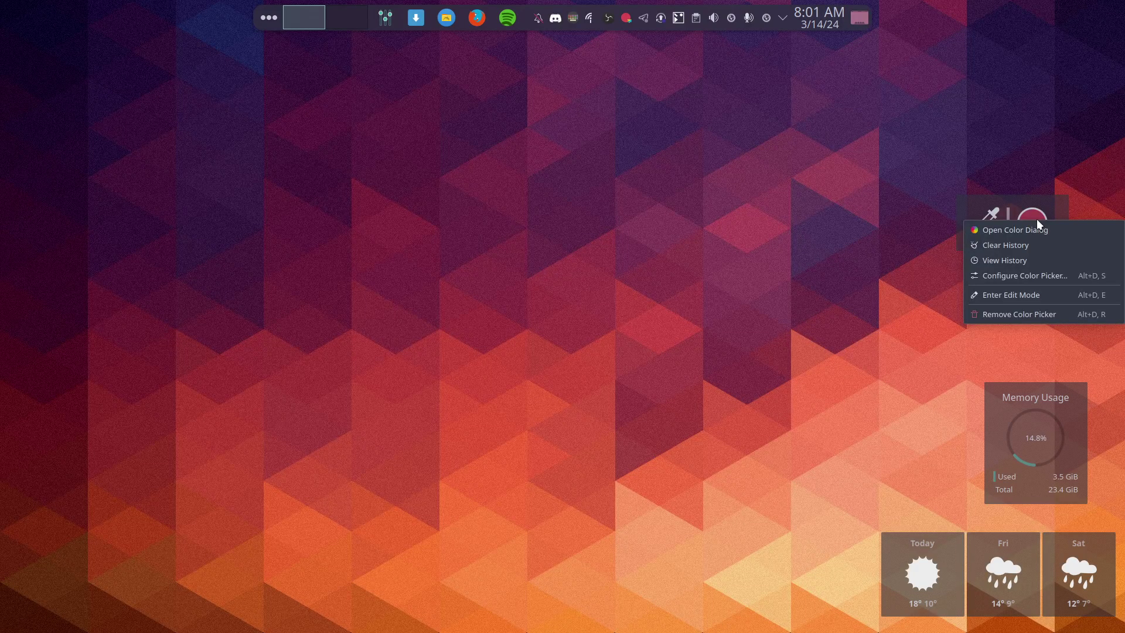
{"action": "left_click", "coordinate": [273, 325]}
- Open Sublime Text and insert the colour code #9E394B on the first line, followed by a new line
{"action": "key", "text": "super"}
{"action": "type", "text": "sub"}
{"action": "key", "text": "Return"}
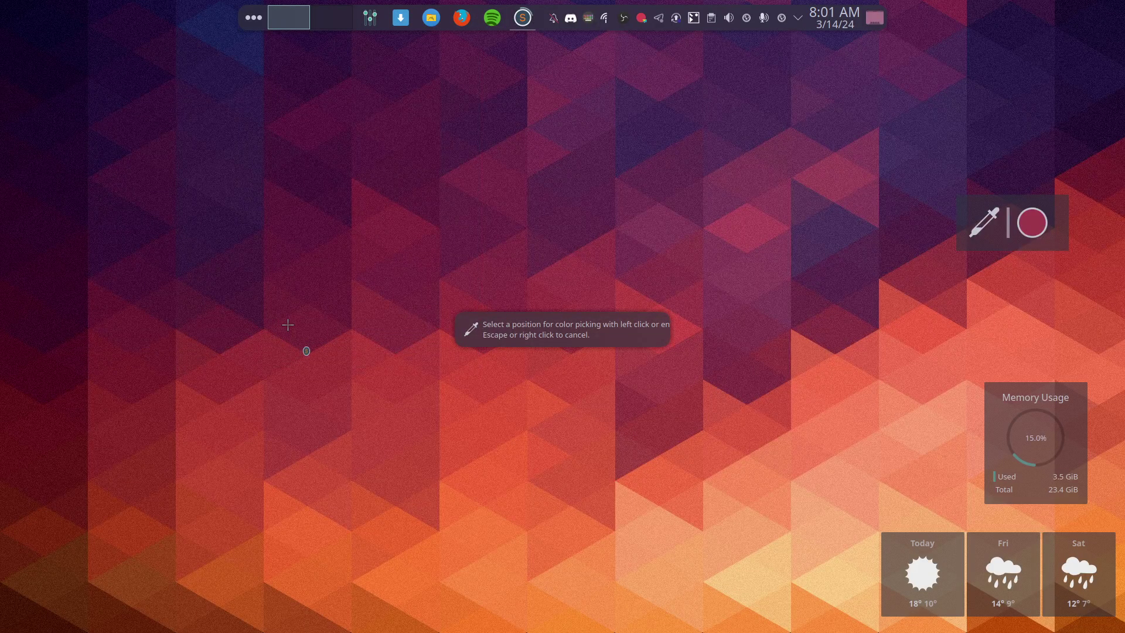
{"action": "left_click", "coordinate": [440, 230]}
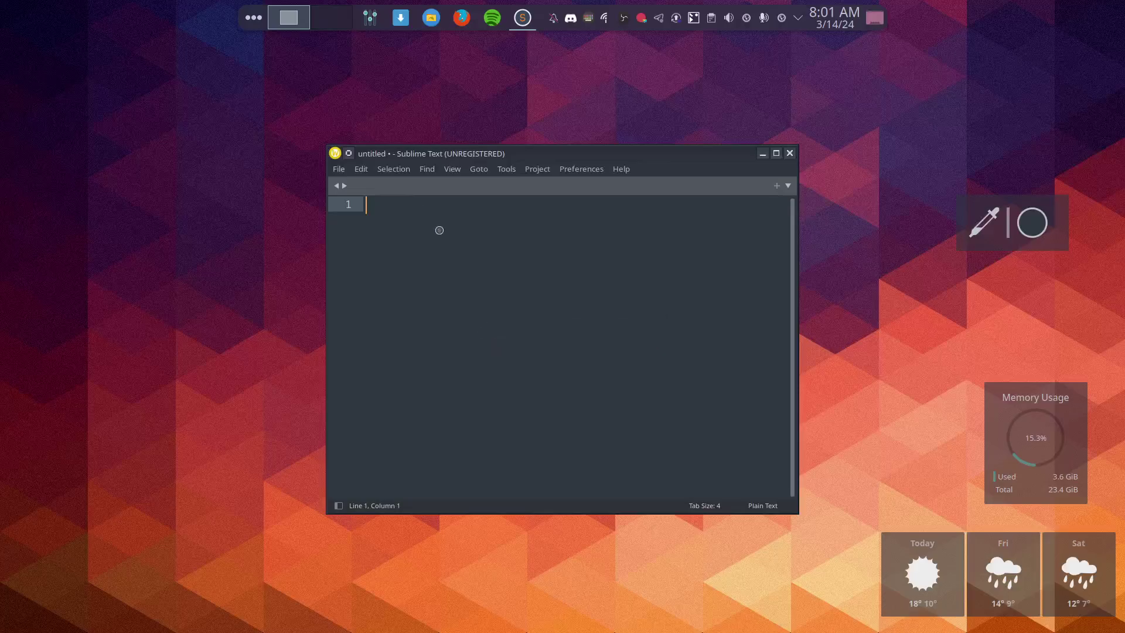
{"action": "type", "text": "#9E394B"}
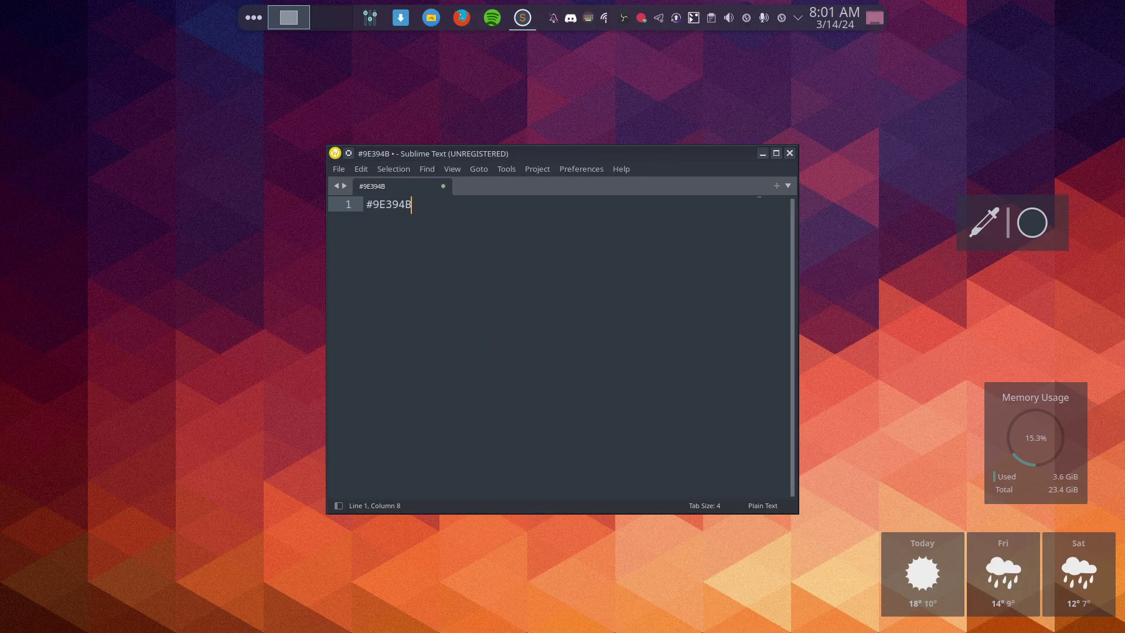
{"action": "key", "text": "Return"}
- Pick a red-orange colour from the wallpaper, insert its code #E5553B on the second line, and close Sublime Text
{"action": "left_click", "coordinate": [980, 222]}
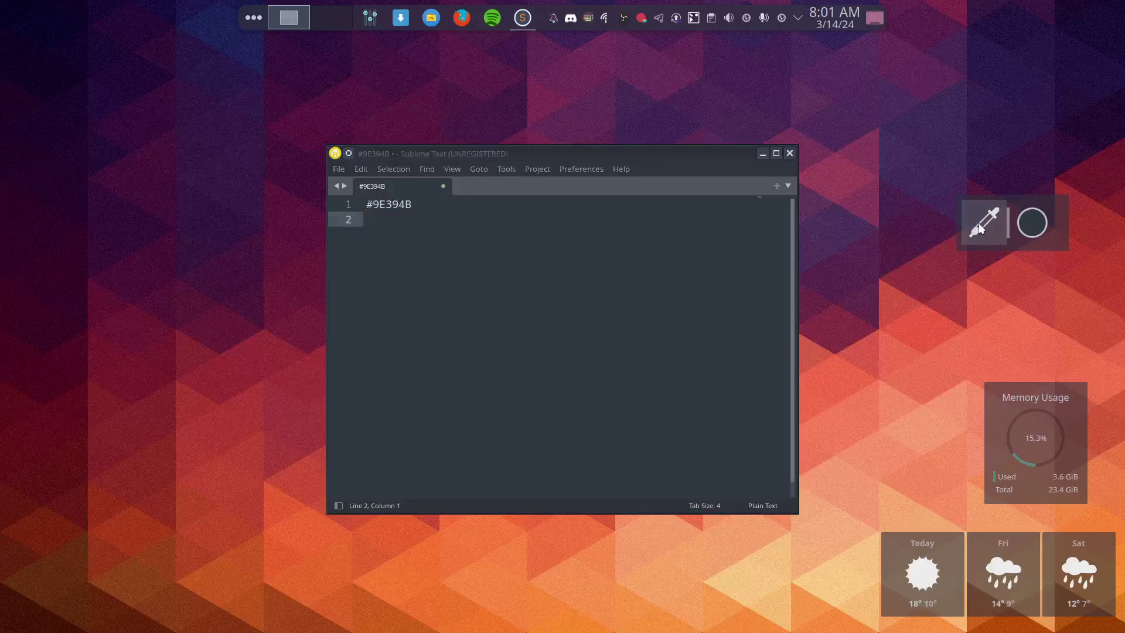
{"action": "left_click", "coordinate": [916, 320]}
{"action": "left_click", "coordinate": [432, 231]}
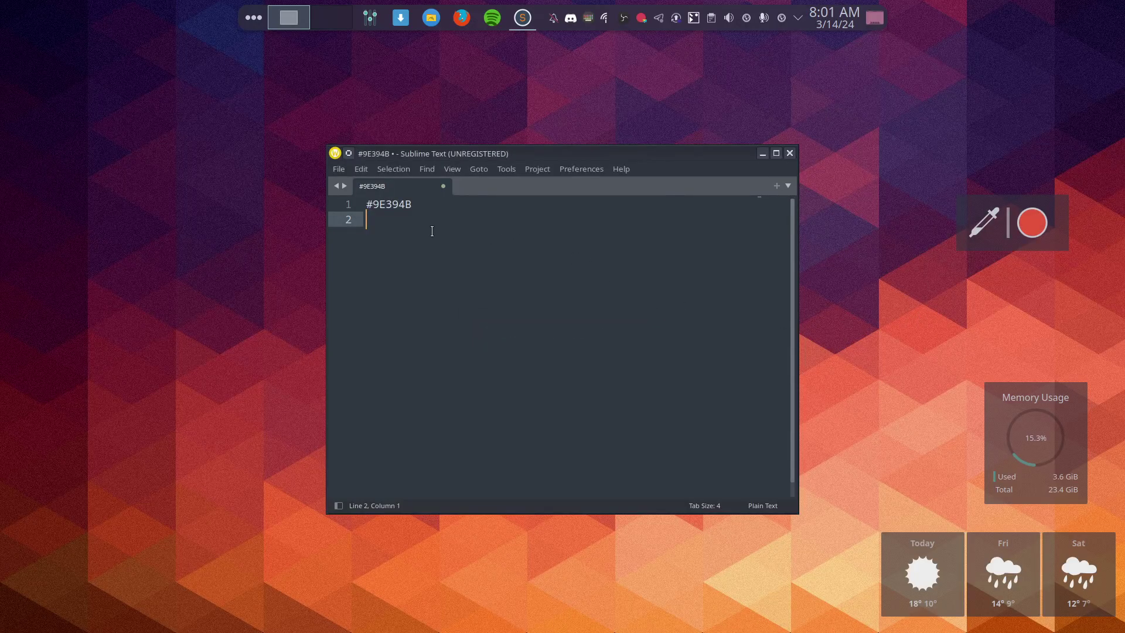
{"action": "type", "text": "#E5553B"}
{"action": "left_click", "coordinate": [789, 153]}
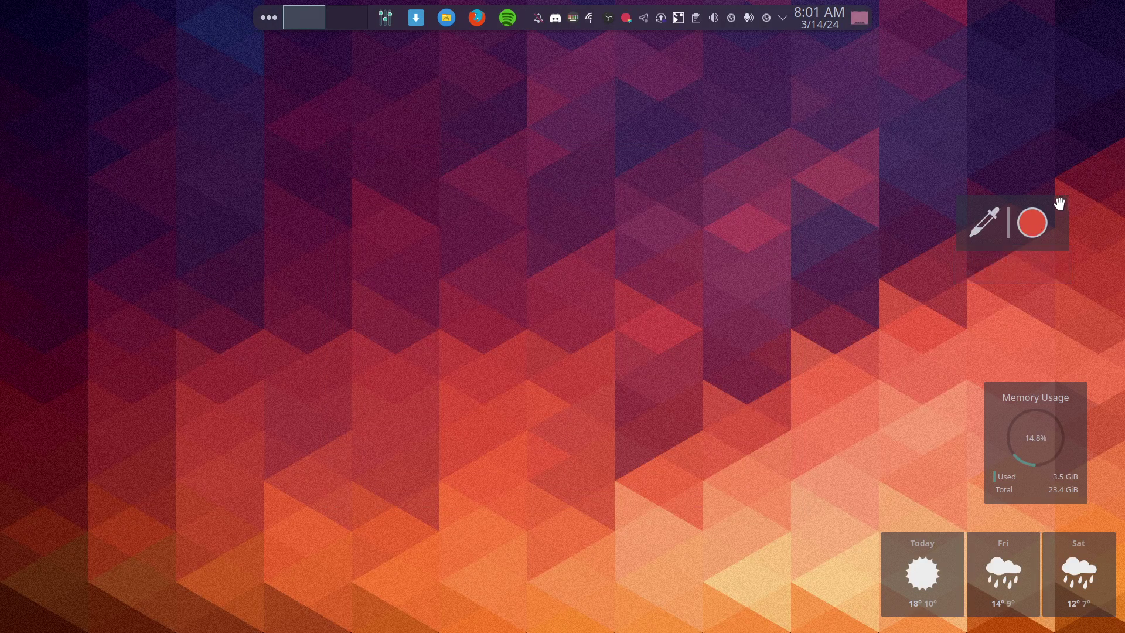
- Shrink the Color Picker widget and move it to the upper-right corner of the desktop
{"action": "mouse_move", "coordinate": [1059, 203]}
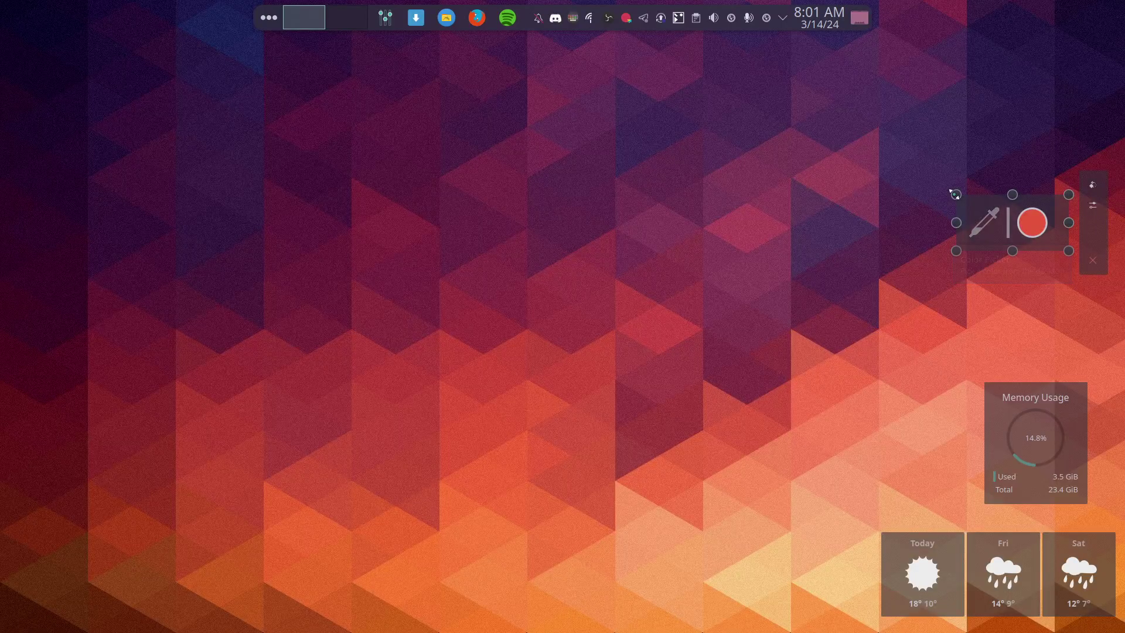
{"action": "left_click_drag", "start_coordinate": [954, 190], "coordinate": [1000, 224]}
{"action": "left_click_drag", "start_coordinate": [1093, 241], "coordinate": [1102, 60]}
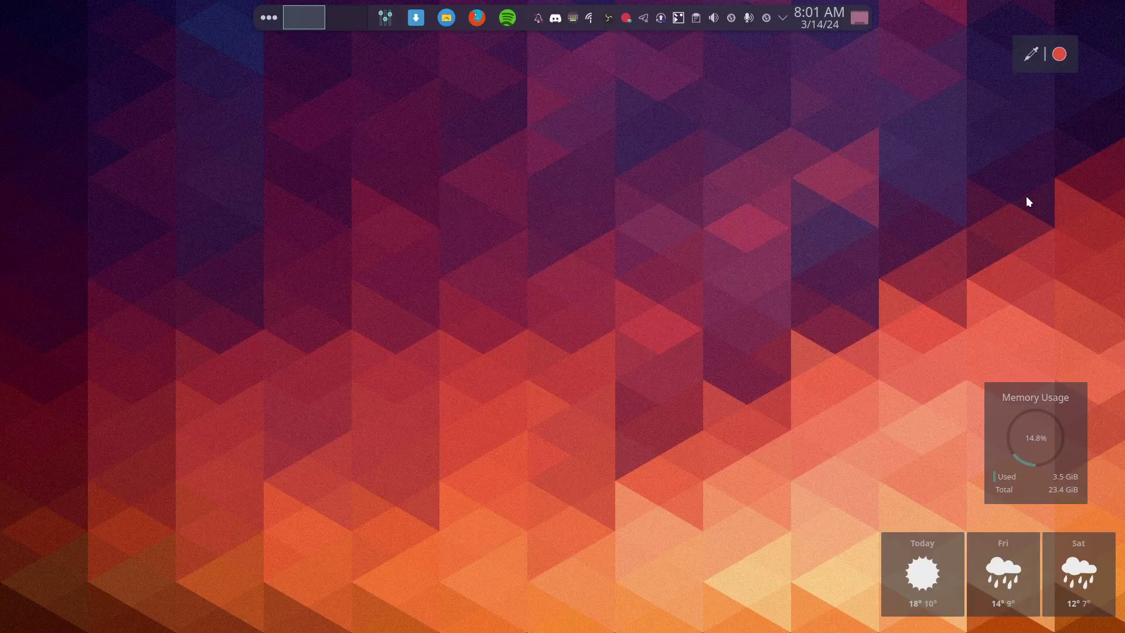
- Pick a dark purple colour from the wallpaper with the Color Picker widget, and remove the widget from the desktop
{"action": "left_click", "coordinate": [1031, 55]}
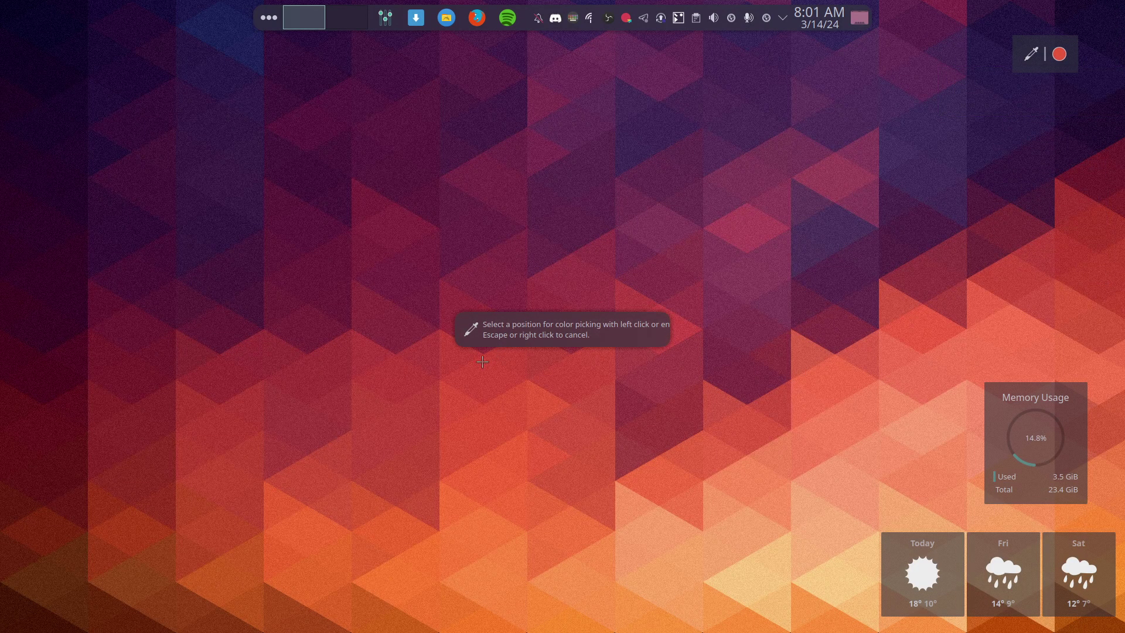
{"action": "left_click", "coordinate": [919, 205]}
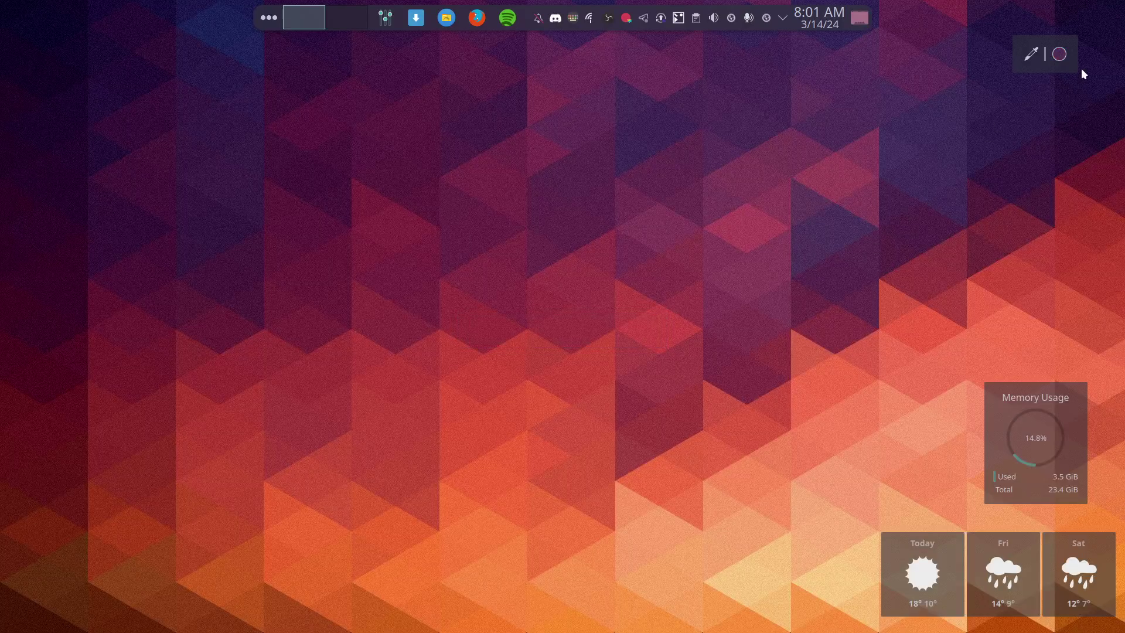
{"action": "mouse_move", "coordinate": [1064, 46]}
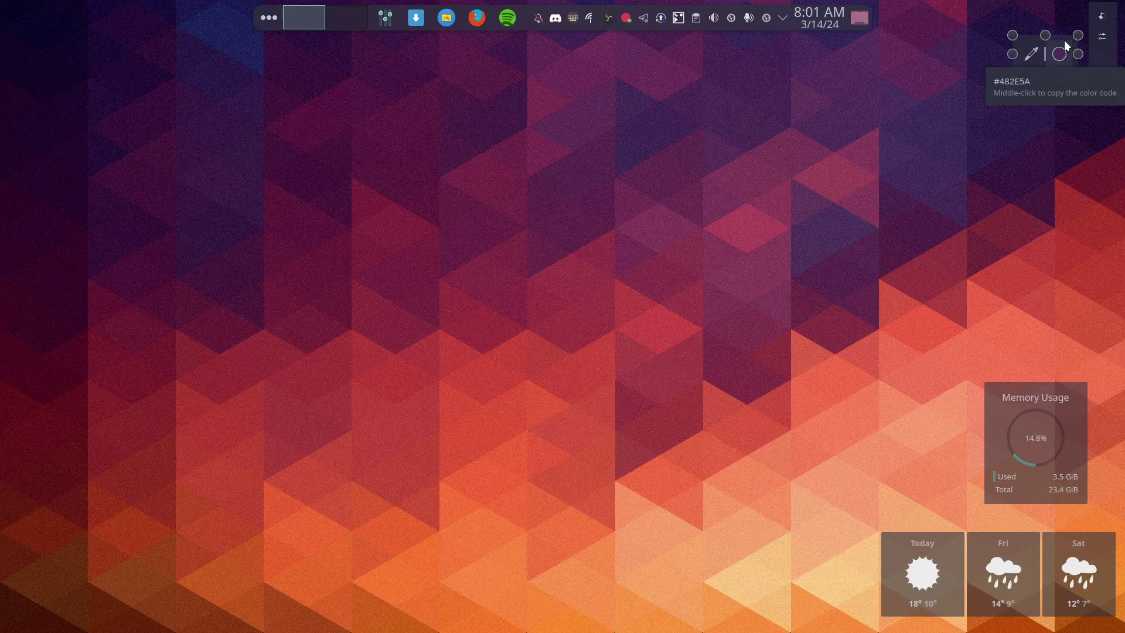
{"action": "left_click", "coordinate": [1100, 98]}
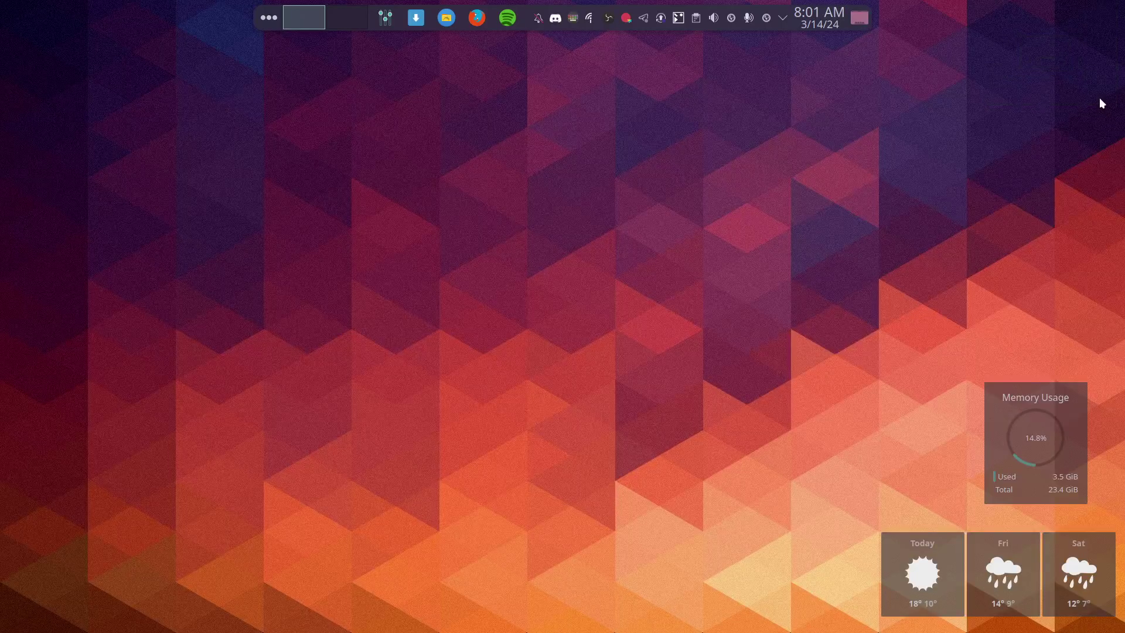
- Enter desktop edit mode and open the catalogue for downloading new Plasma widgets
{"action": "right_click", "coordinate": [359, 153]}
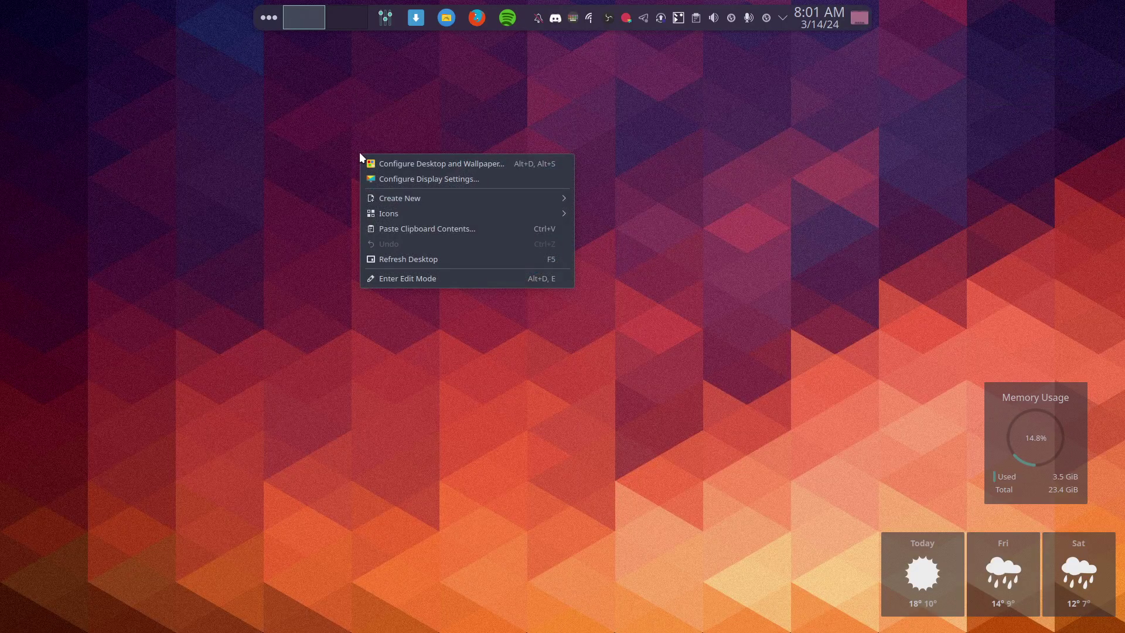
{"action": "mouse_move", "coordinate": [448, 197]}
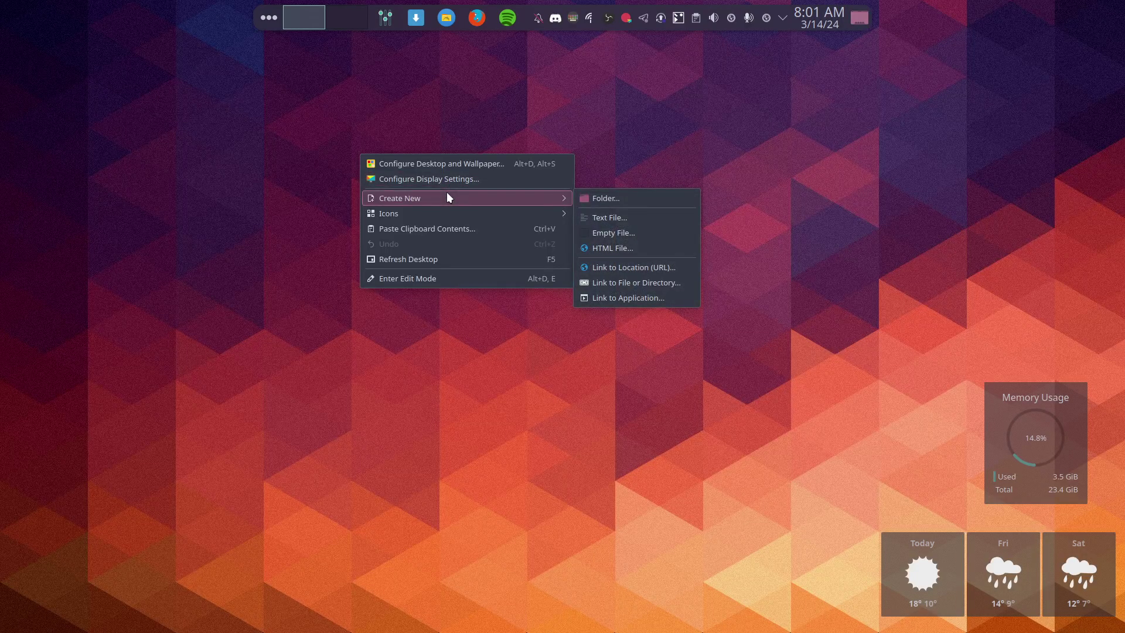
{"action": "left_click", "coordinate": [442, 278]}
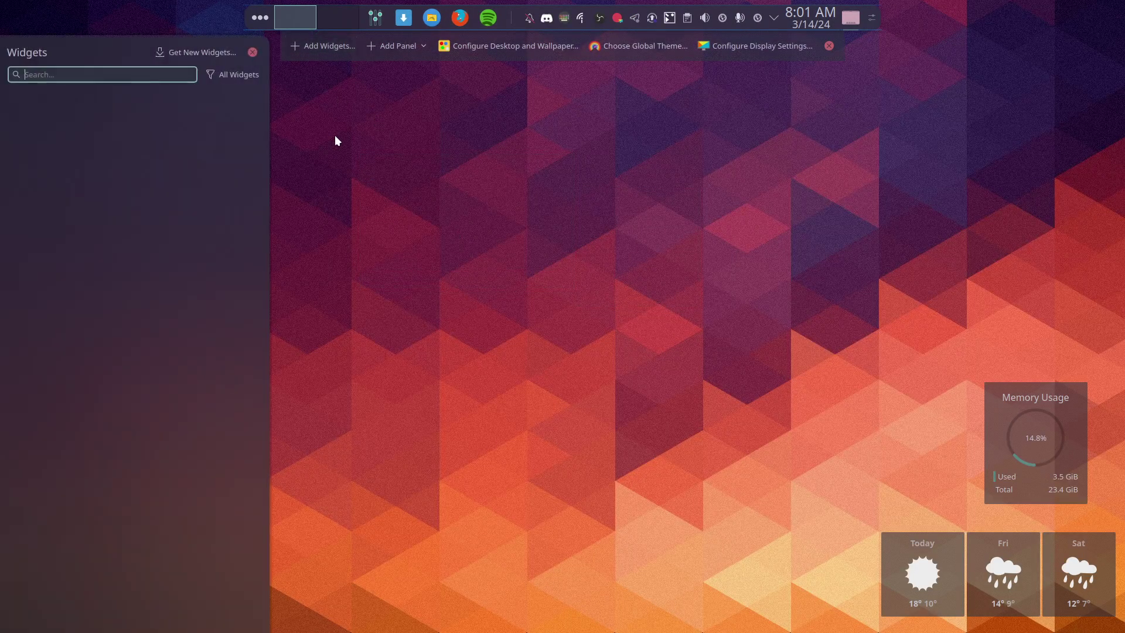
{"action": "left_click", "coordinate": [216, 51]}
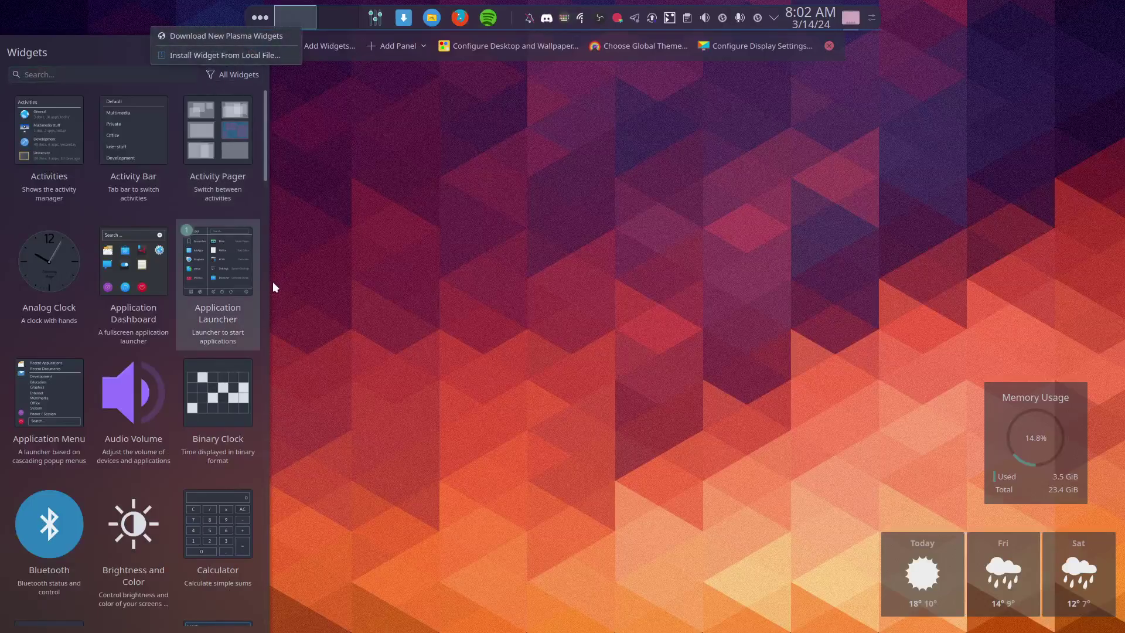
{"action": "left_click", "coordinate": [204, 40]}
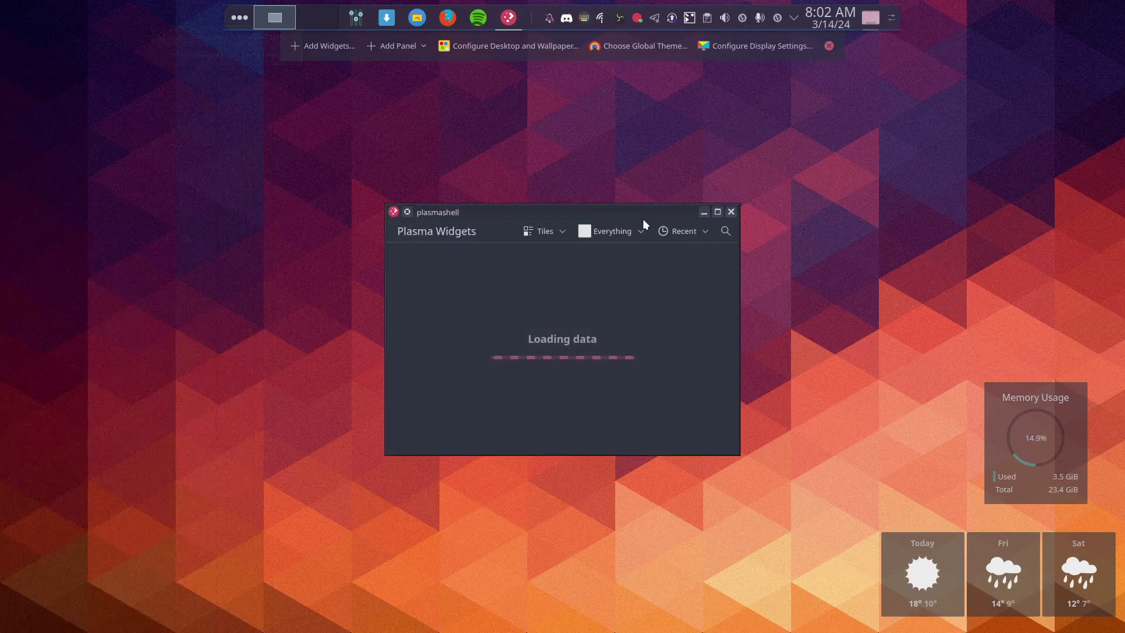
- Enlarge the Plasma Widgets window and search the catalogue for "plasma 6"
{"action": "left_click_drag", "start_coordinate": [652, 211], "coordinate": [309, 93]}
{"action": "left_click_drag", "start_coordinate": [413, 341], "coordinate": [807, 620]}
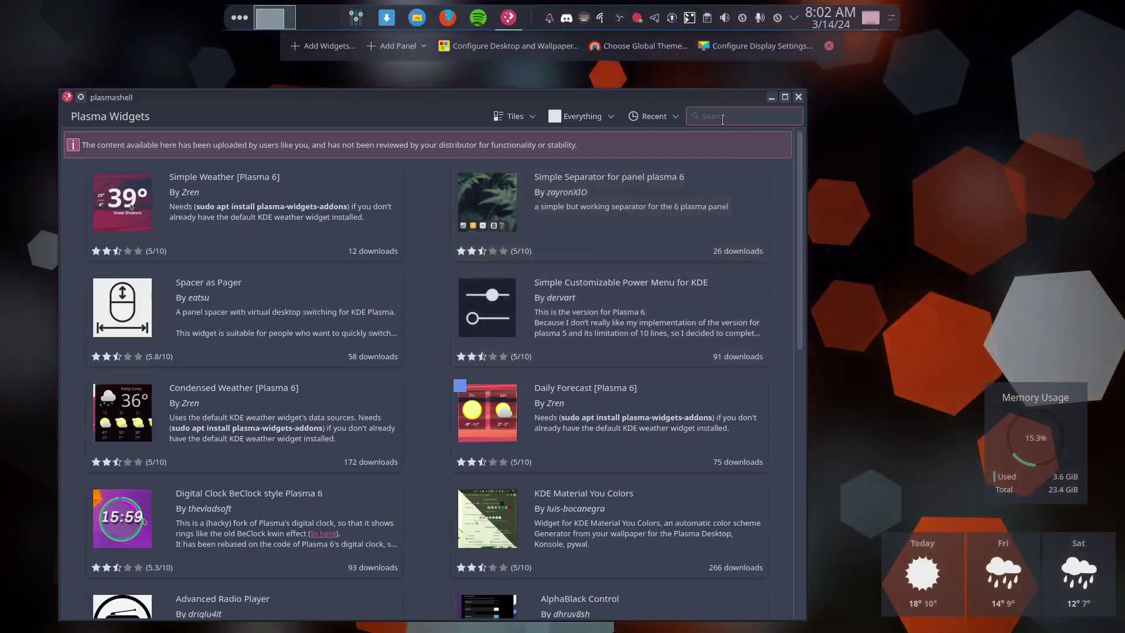
{"action": "type", "text": "plasma 6"}
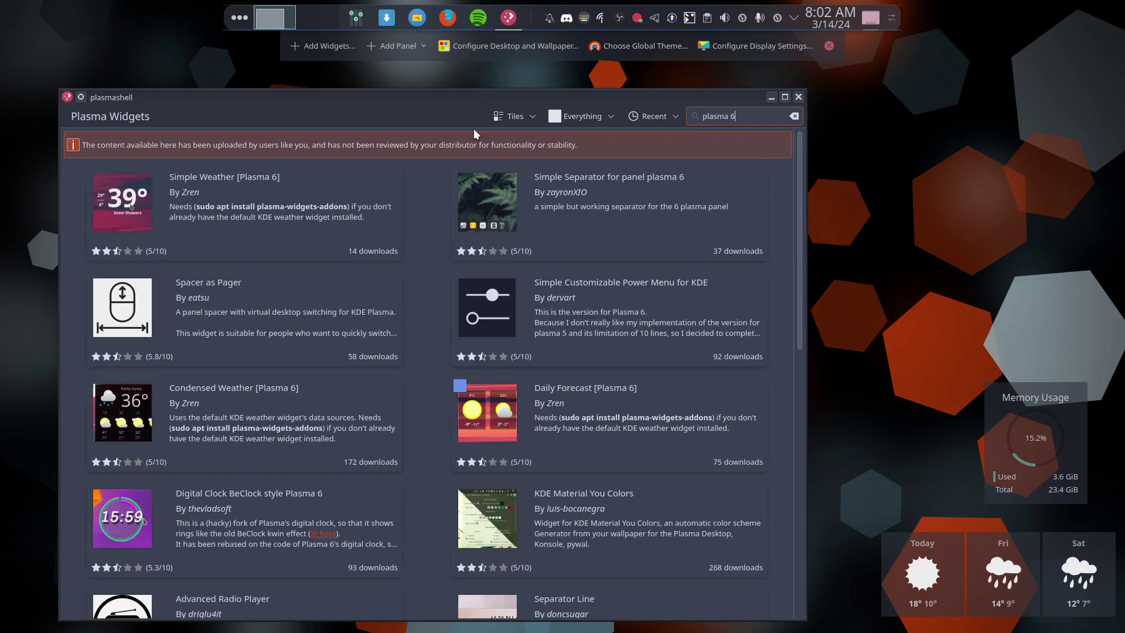
- Try the icons-only and large preview view modes for the widget catalogue
{"action": "left_click", "coordinate": [515, 116]}
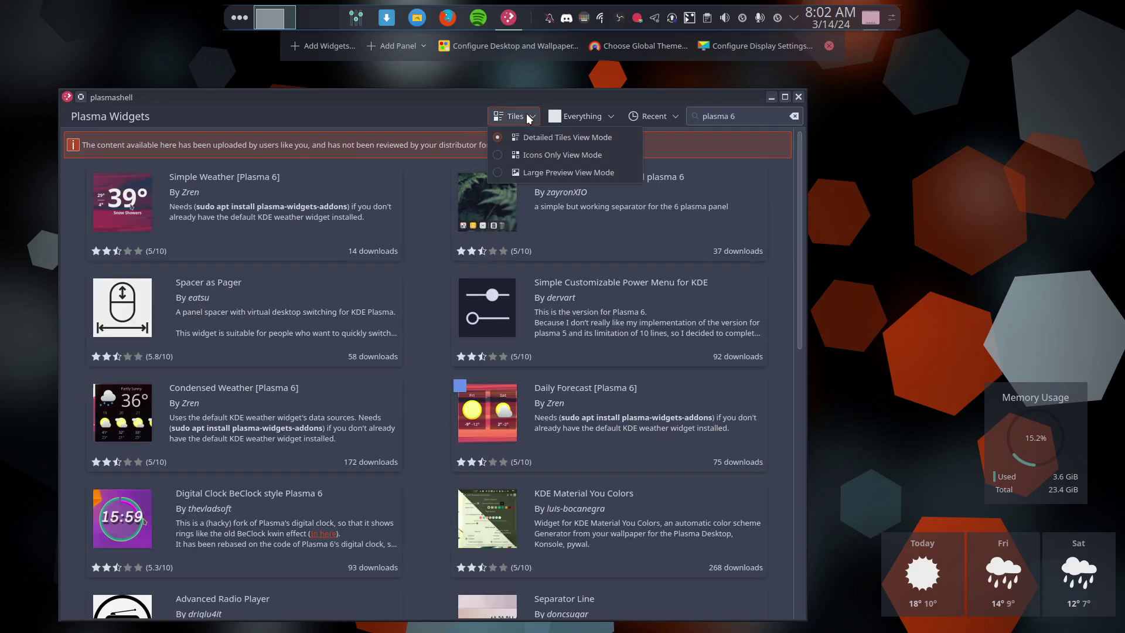
{"action": "left_click", "coordinate": [551, 154]}
{"action": "left_click", "coordinate": [536, 116]}
{"action": "left_click", "coordinate": [533, 171]}
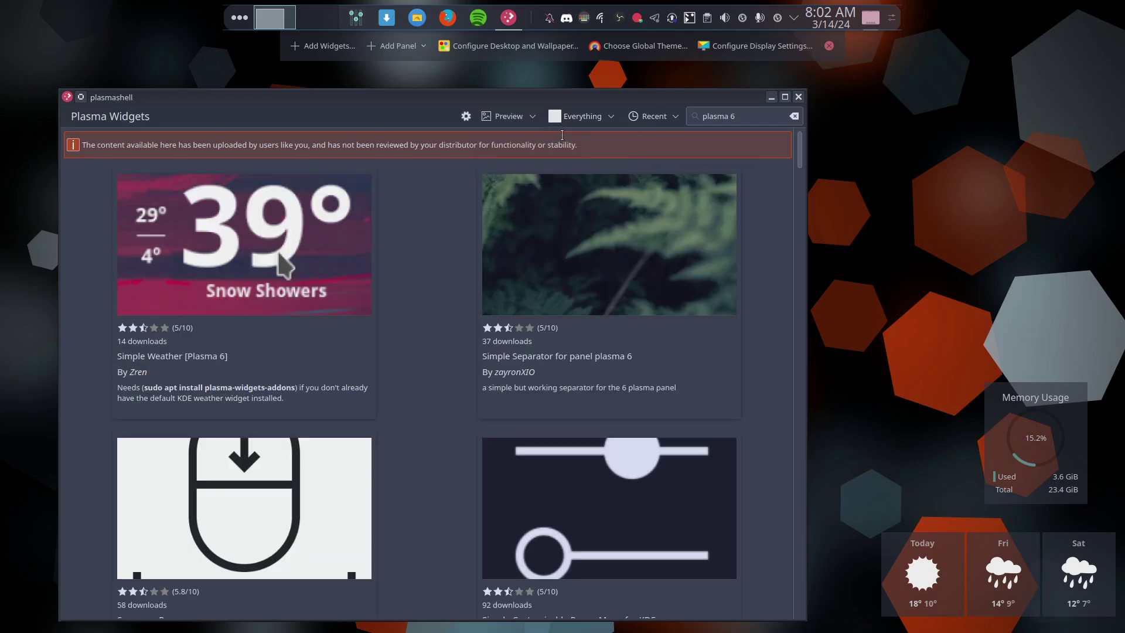
- Sort the widget catalogue by most downloaded first and set it to the detailed tiles view mode
{"action": "left_click", "coordinate": [584, 118]}
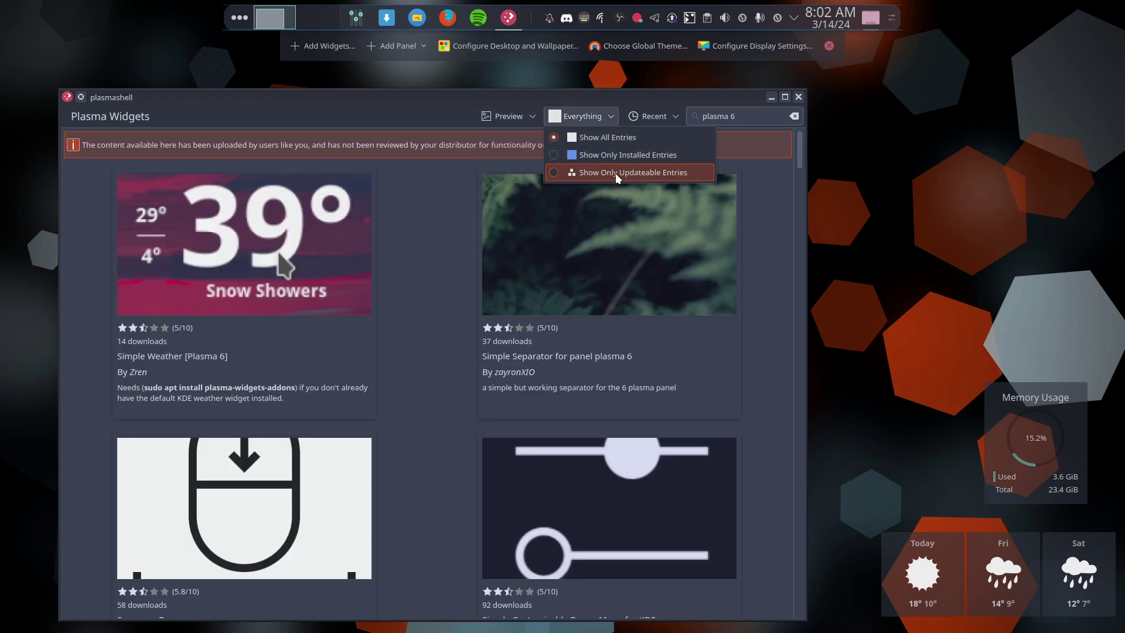
{"action": "left_click", "coordinate": [663, 122]}
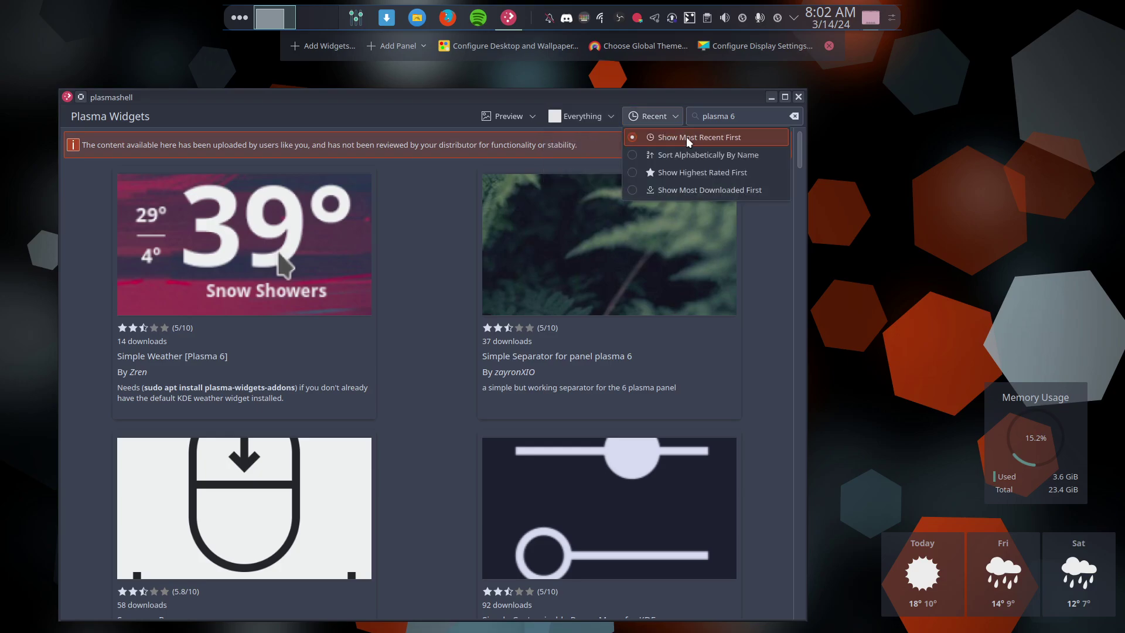
{"action": "left_click", "coordinate": [681, 187]}
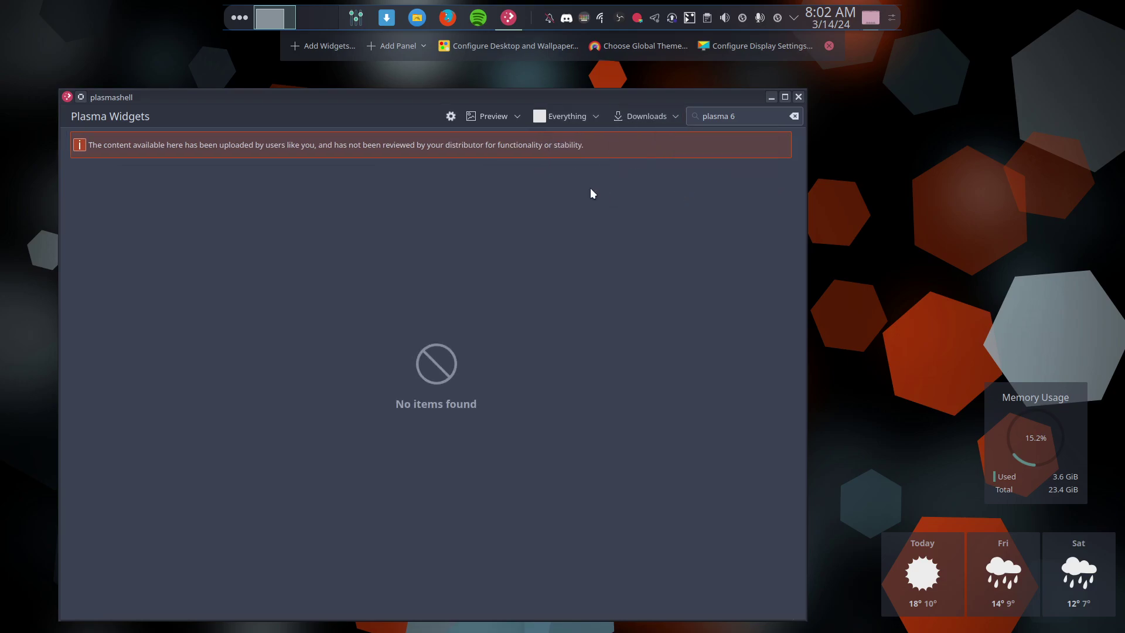
{"action": "left_click", "coordinate": [520, 115]}
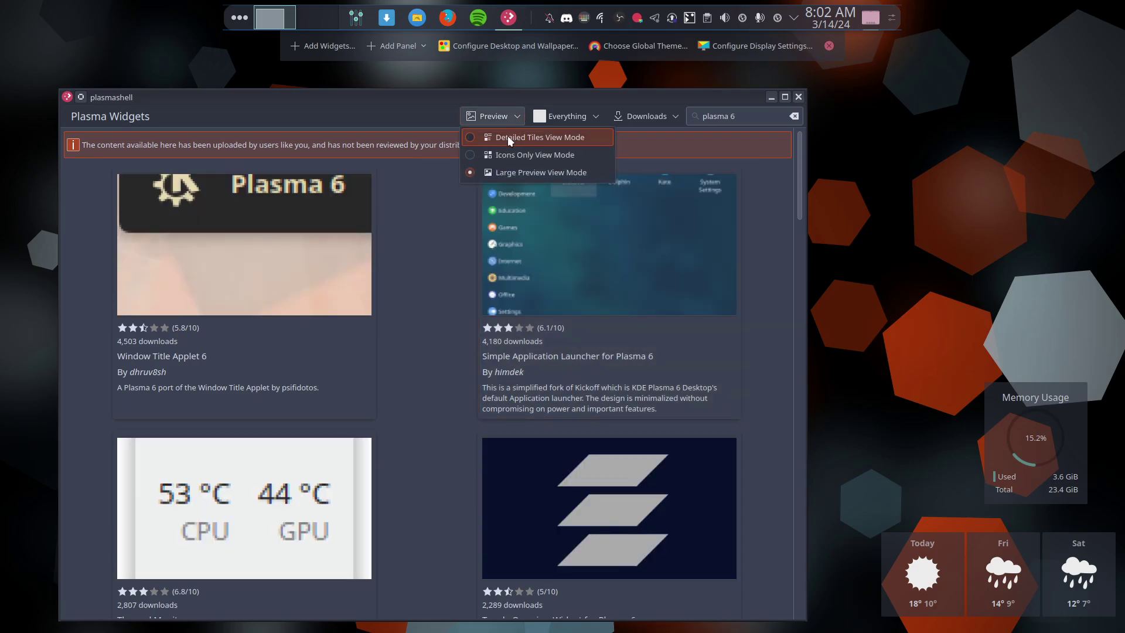
{"action": "left_click", "coordinate": [508, 135]}
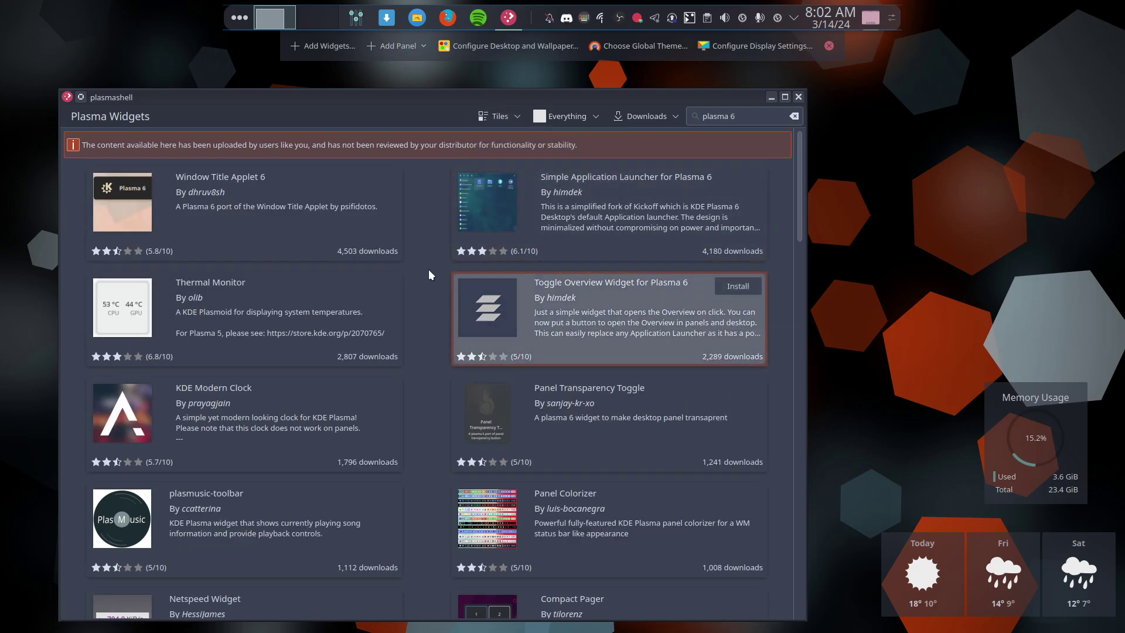
- Install the Panel Transparency Toggle widget and close the Plasma Widgets window
{"action": "left_click", "coordinate": [511, 120]}
{"action": "mouse_move", "coordinate": [369, 251]}
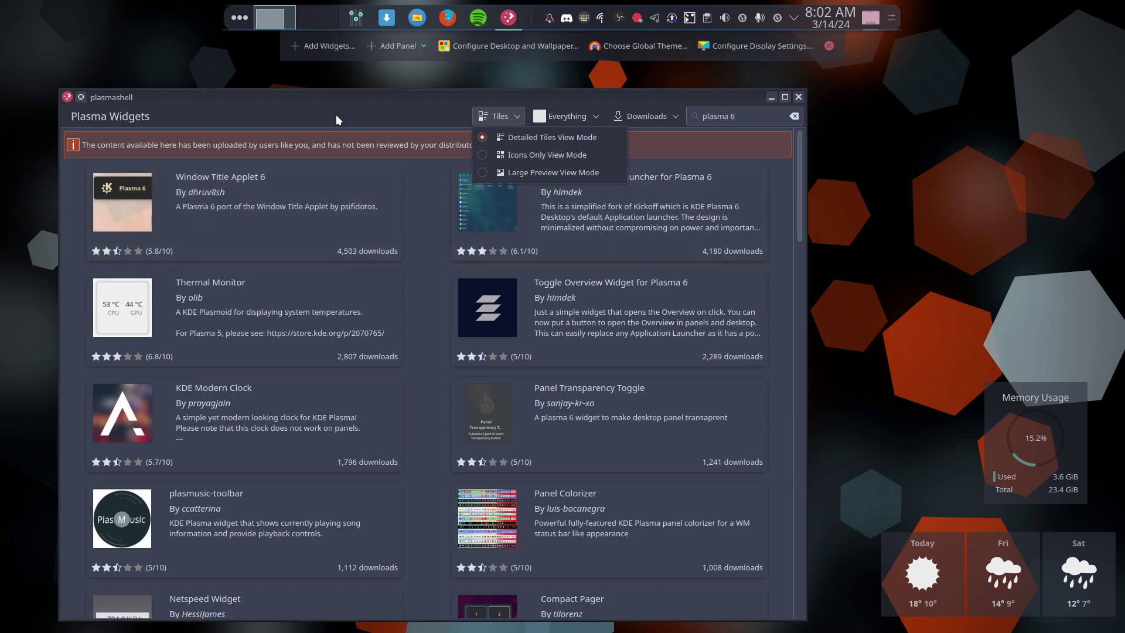
{"action": "mouse_move", "coordinate": [636, 290]}
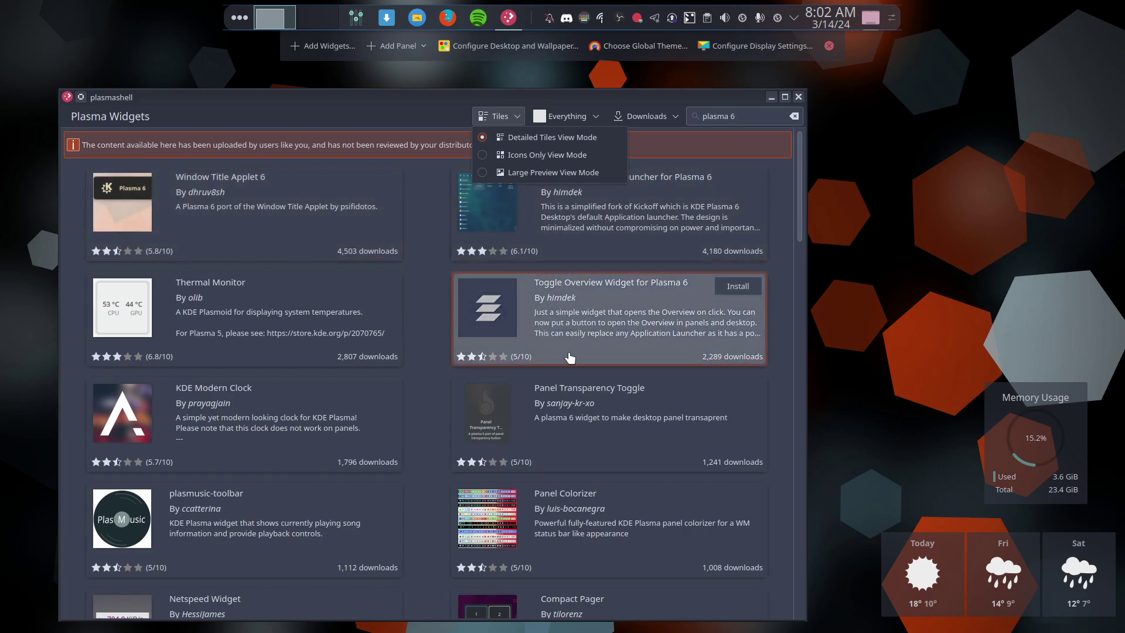
{"action": "mouse_move", "coordinate": [622, 431]}
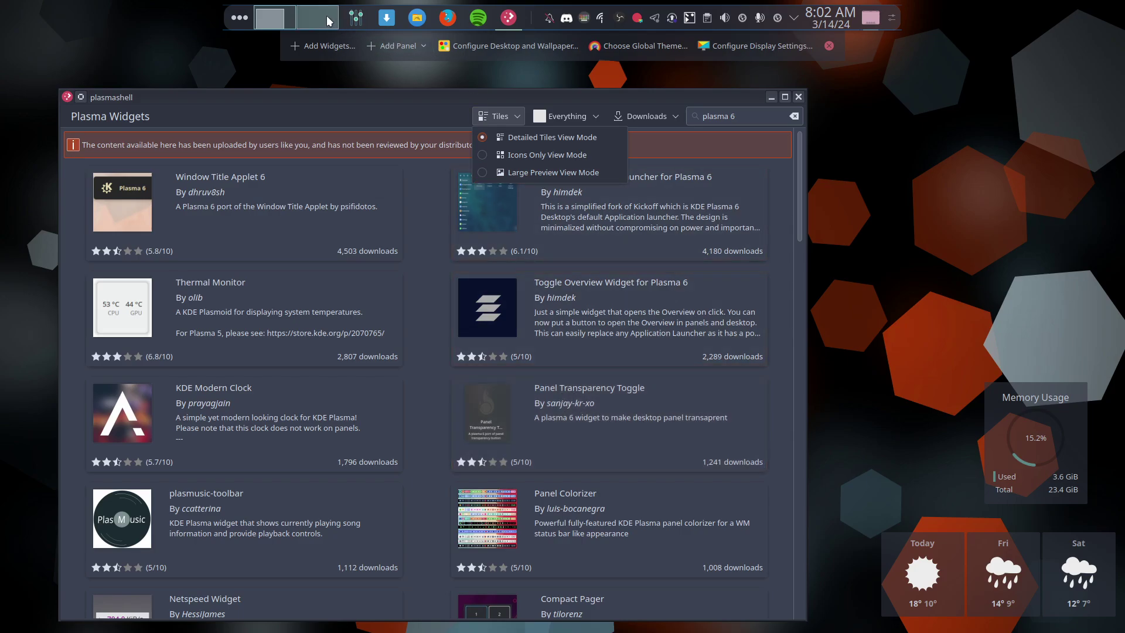
{"action": "mouse_move", "coordinate": [592, 398]}
{"action": "left_click", "coordinate": [741, 405]}
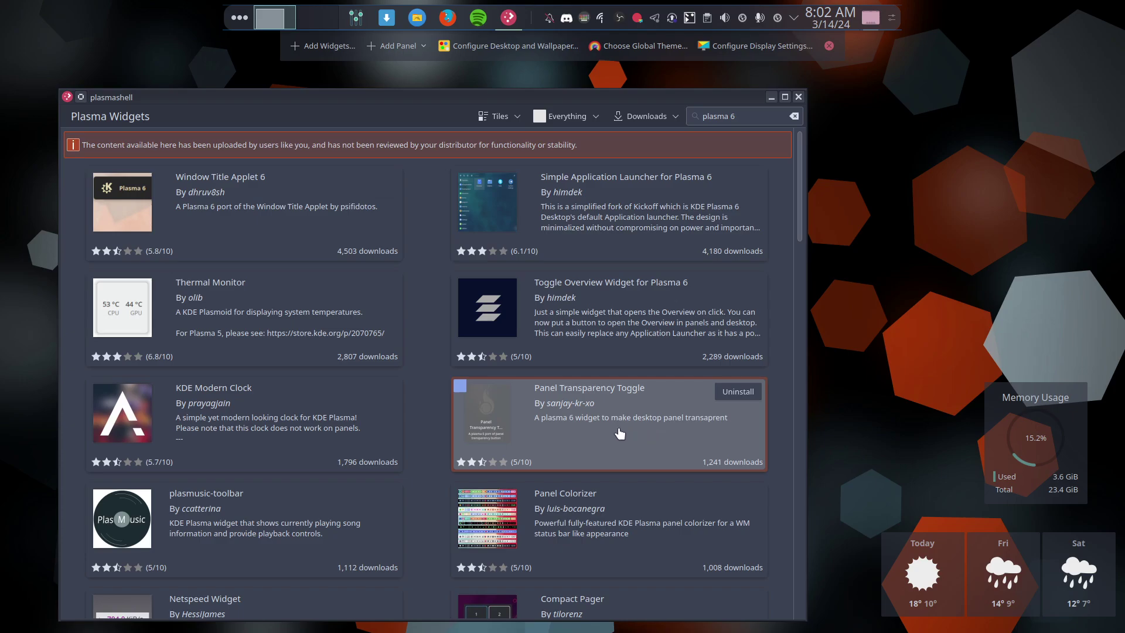
{"action": "left_click", "coordinate": [798, 97]}
- Open the list of installed widgets and search it for "tran"
{"action": "left_click", "coordinate": [303, 46]}
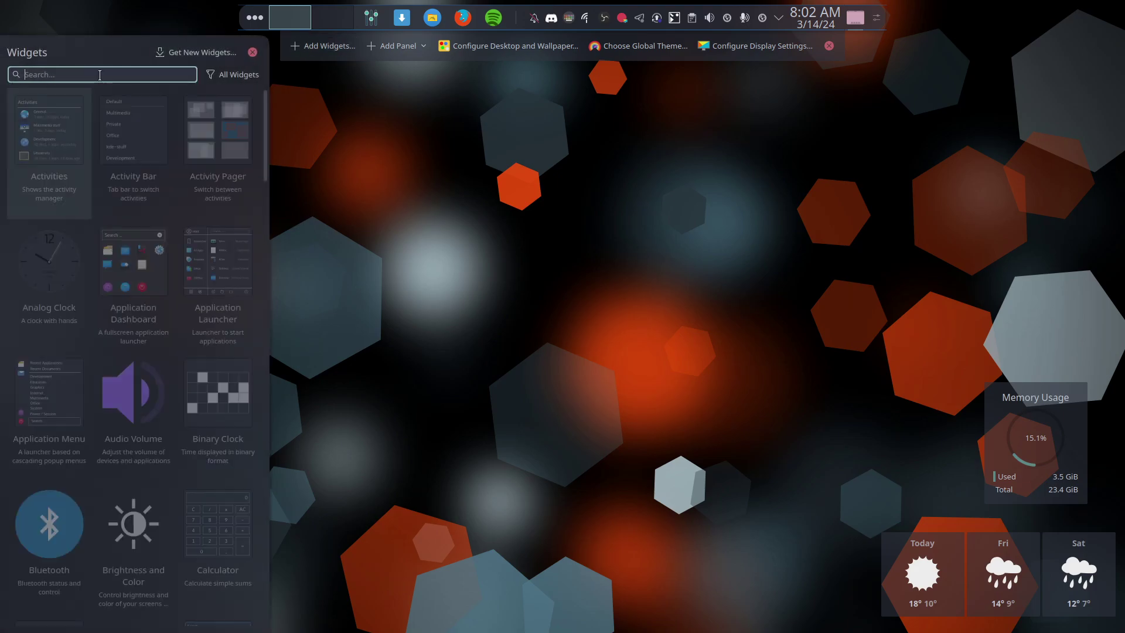
{"action": "type", "text": "term"}
{"action": "key", "text": "BackSpace"}
{"action": "key", "text": "BackSpace"}
{"action": "key", "text": "BackSpace"}
{"action": "type", "text": "ran"}
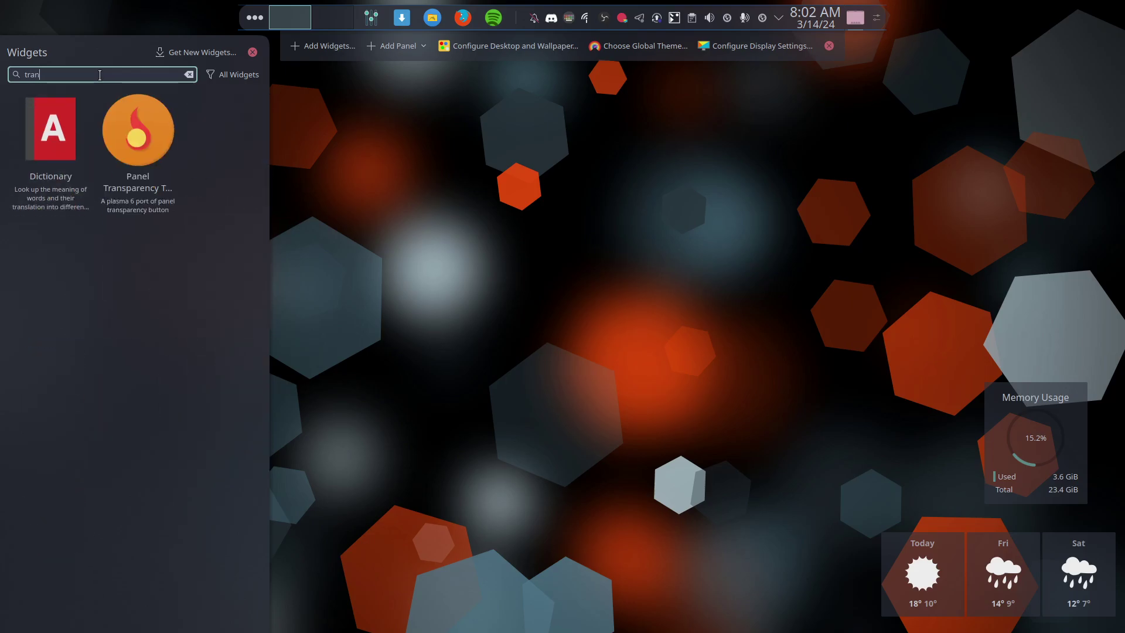
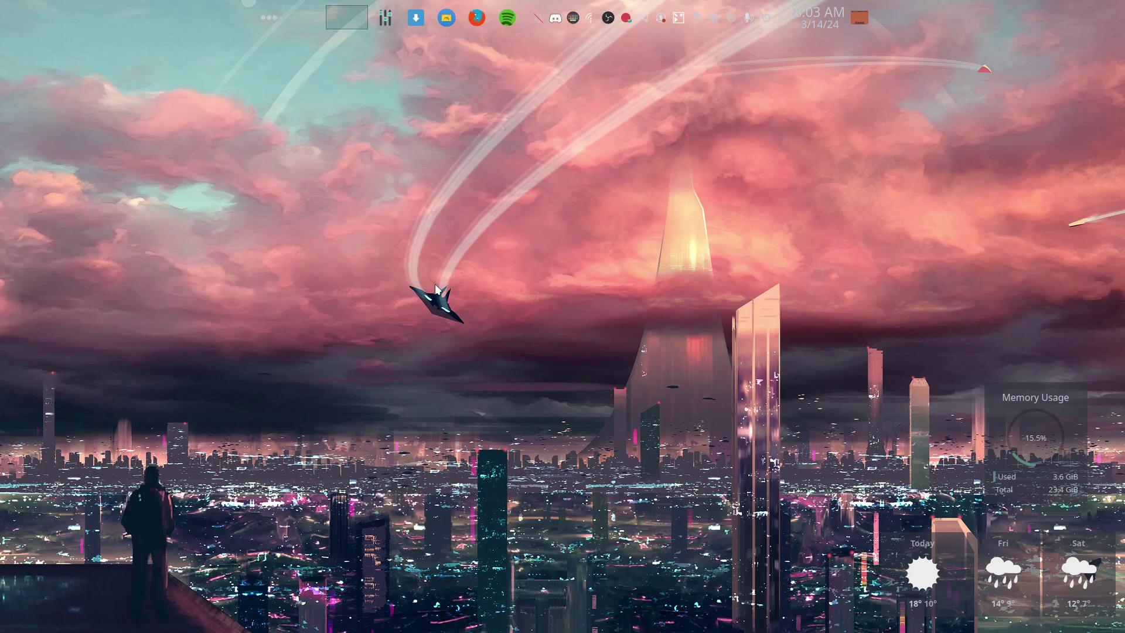
- View the application launcher from the transparent panel, and switch to the second virtual desktop
{"action": "left_click", "coordinate": [273, 13]}
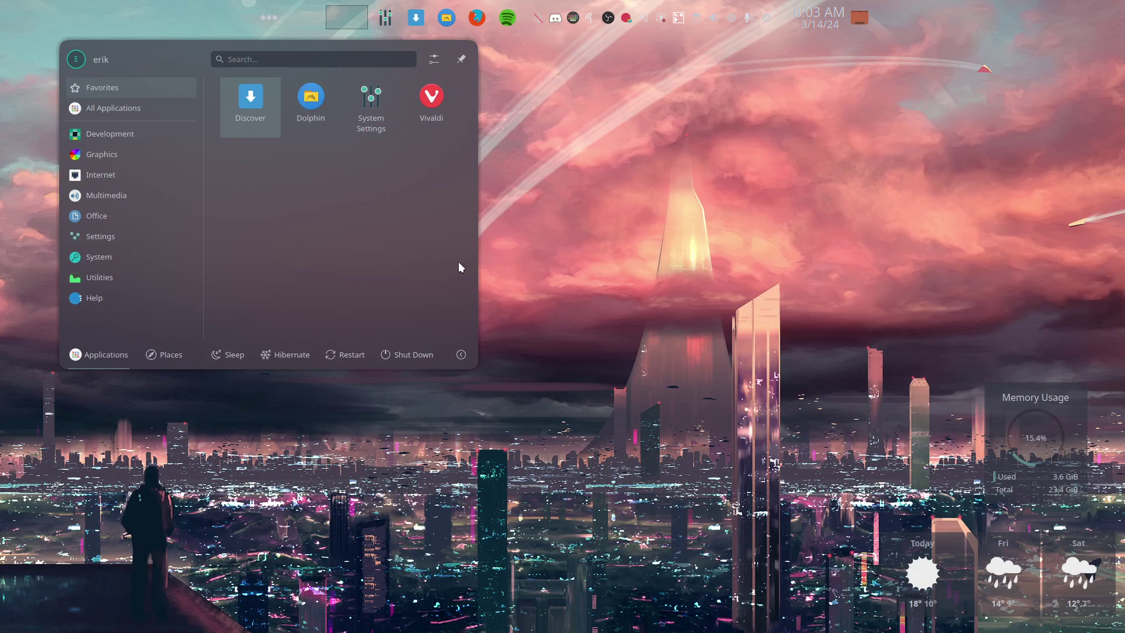
{"action": "left_click", "coordinate": [526, 321]}
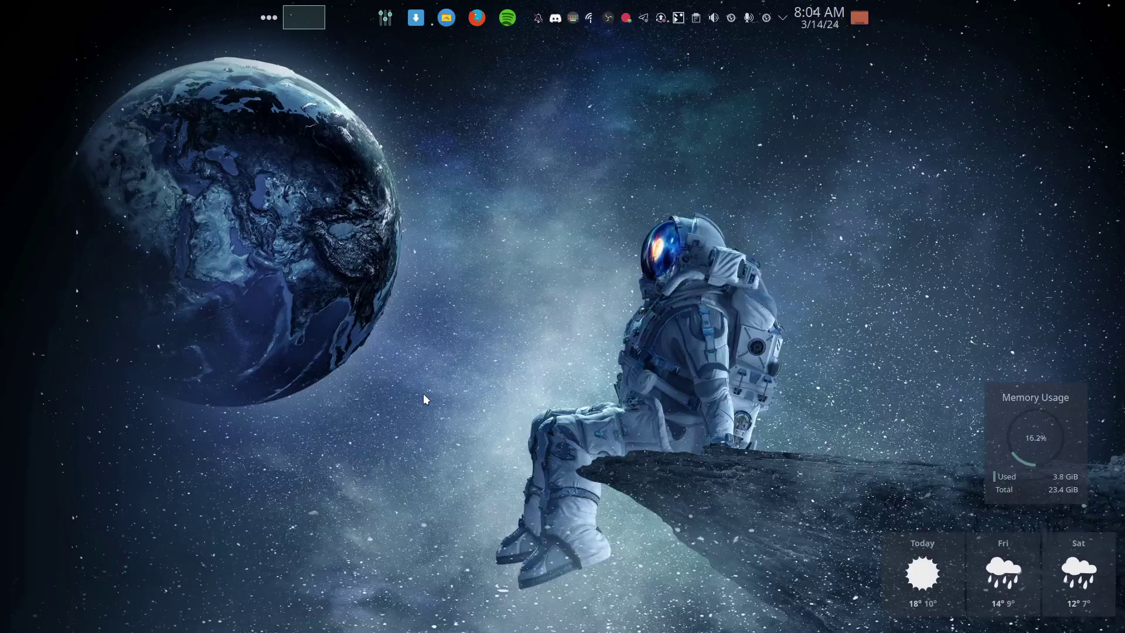
{"action": "key", "text": "ctrl+F2"}
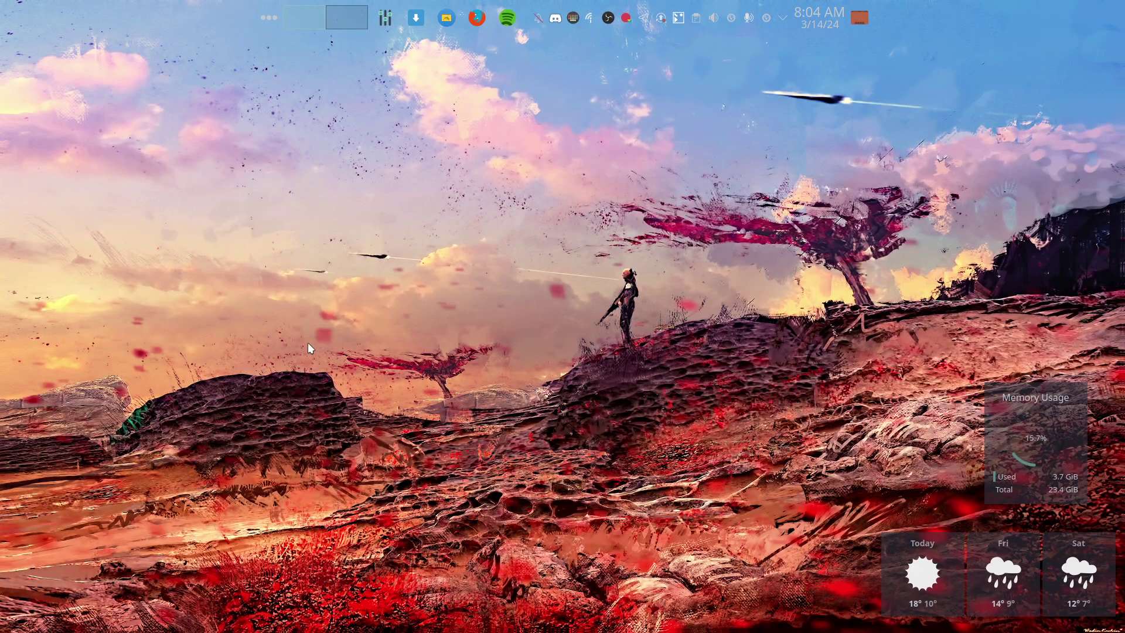
- Enter the desktop's edit mode and open the settings of the panel
{"action": "right_click", "coordinate": [392, 88]}
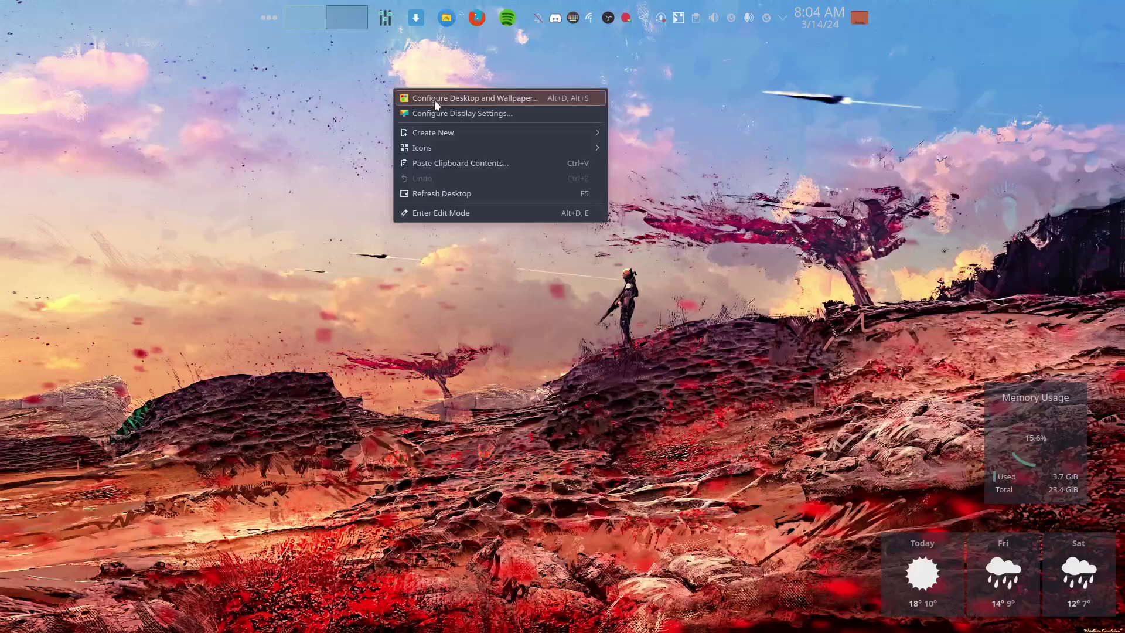
{"action": "left_click", "coordinate": [451, 212]}
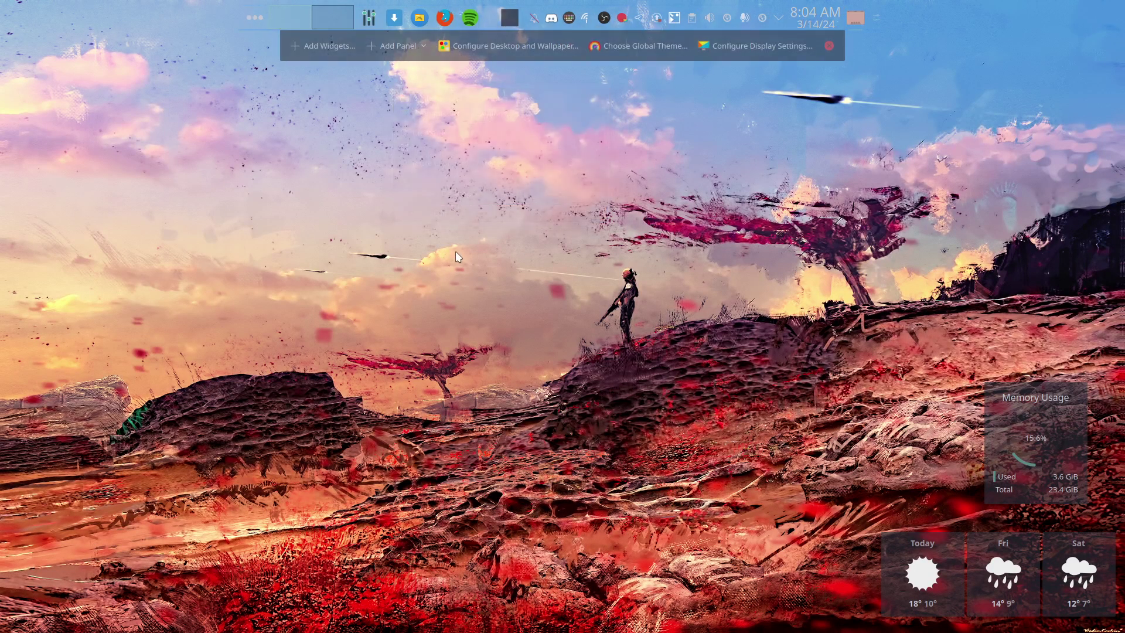
{"action": "left_click", "coordinate": [321, 47]}
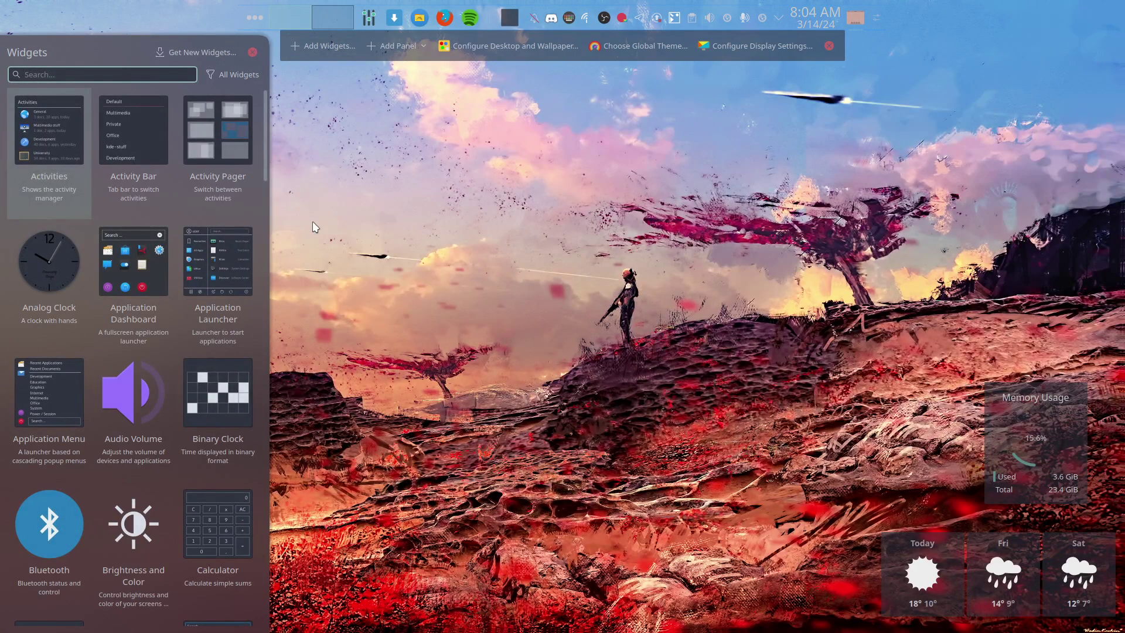
{"action": "right_click", "coordinate": [511, 21]}
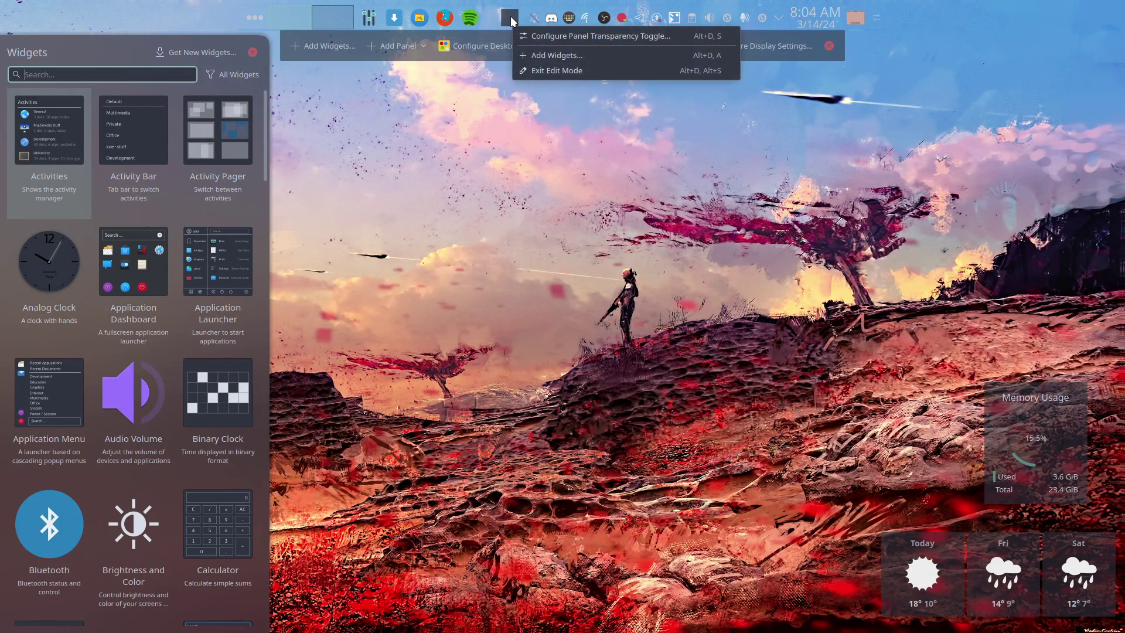
{"action": "left_click", "coordinate": [550, 71]}
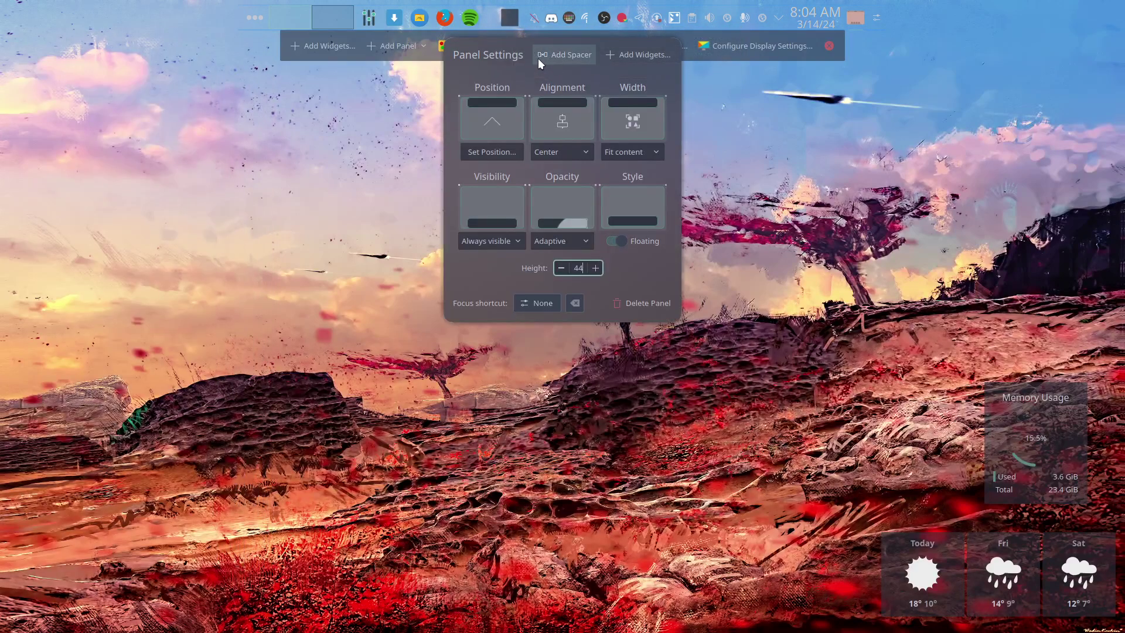
- Move the Panel Transparency Toggle between the application launcher and the virtual desktop pager, and exit edit mode
{"action": "mouse_move", "coordinate": [512, 19]}
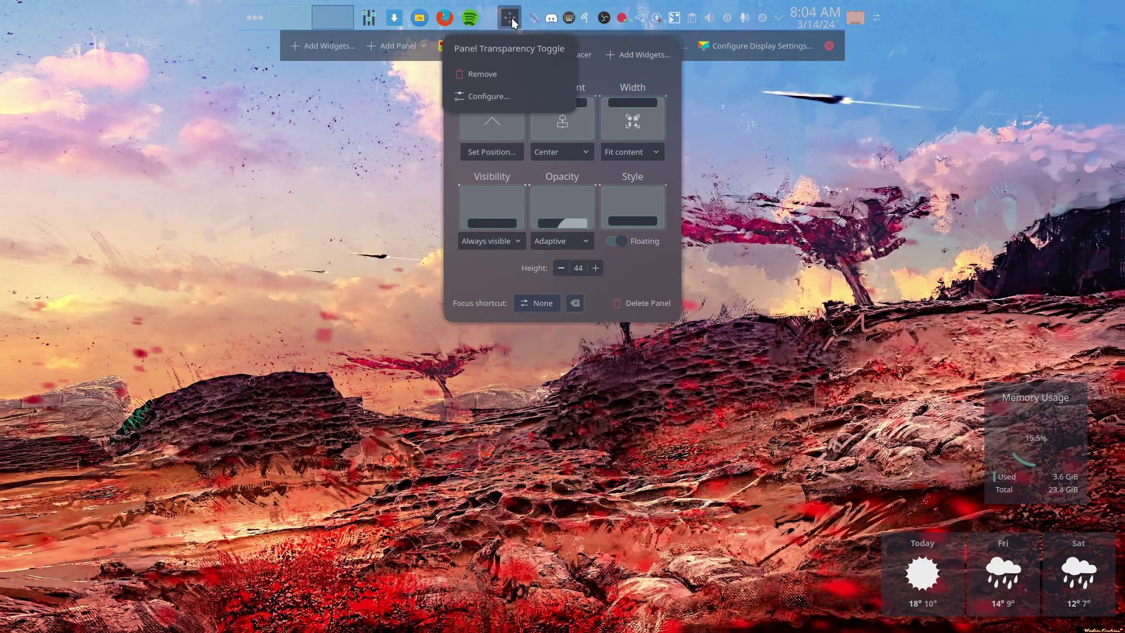
{"action": "left_click_drag", "start_coordinate": [511, 22], "coordinate": [283, 21]}
{"action": "mouse_move", "coordinate": [282, 21]}
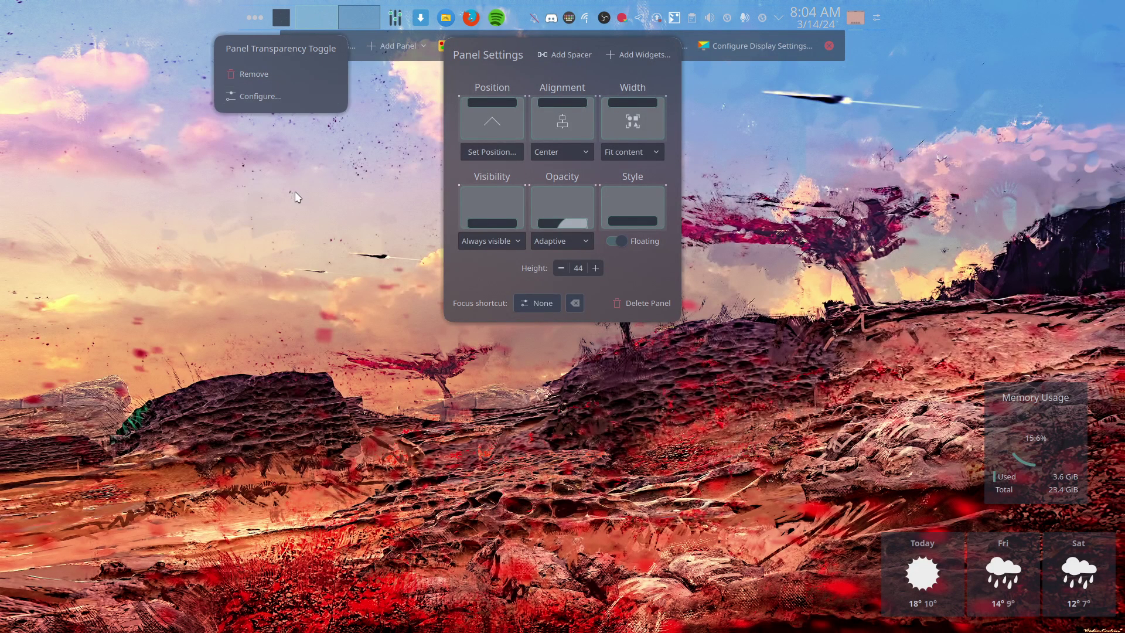
{"action": "left_click", "coordinate": [829, 46]}
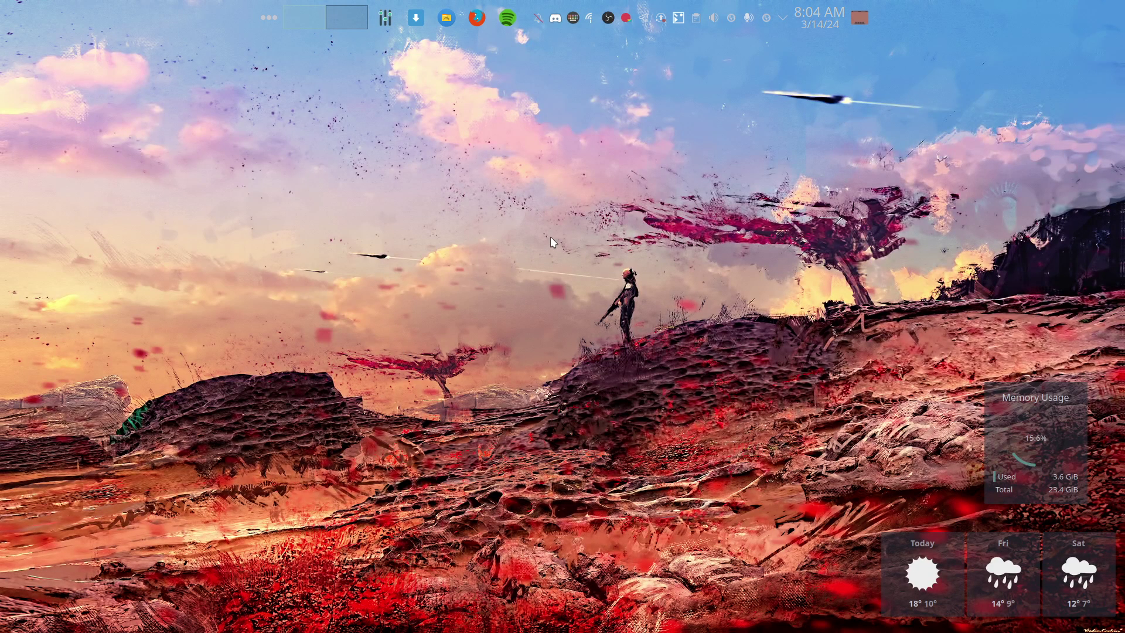
- Run the update command in a new Konsole terminal, enter the sudo password and accept the default emoji font provider
{"action": "key", "text": "ctrl+alt+t"}
{"action": "type", "text": "update"}
{"action": "key", "text": "Return"}
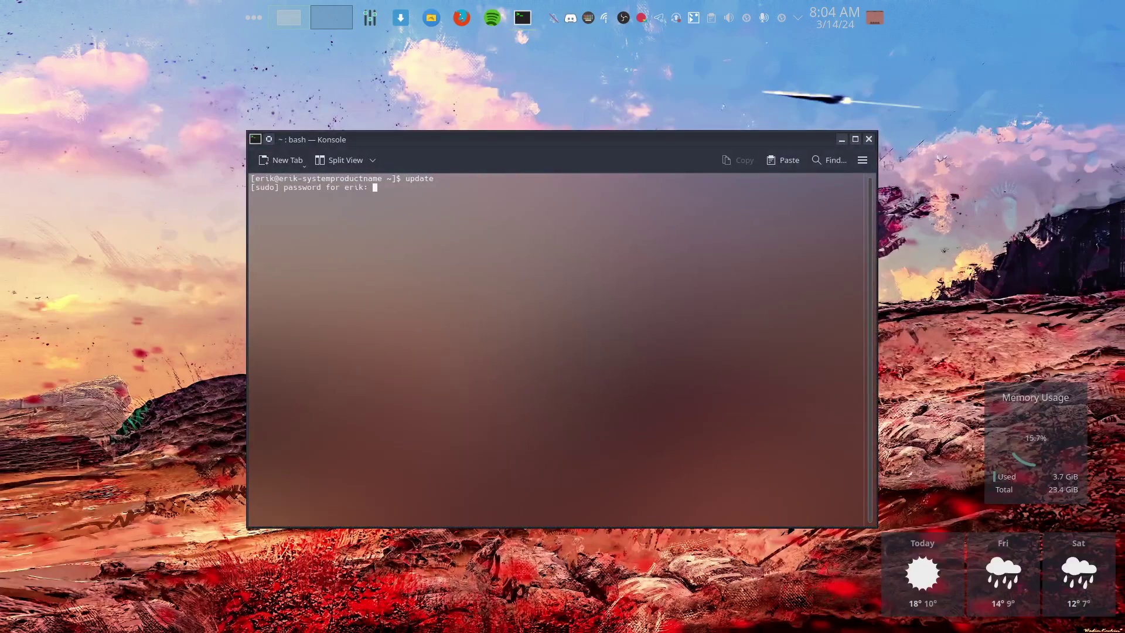
{"action": "key", "text": "Return"}
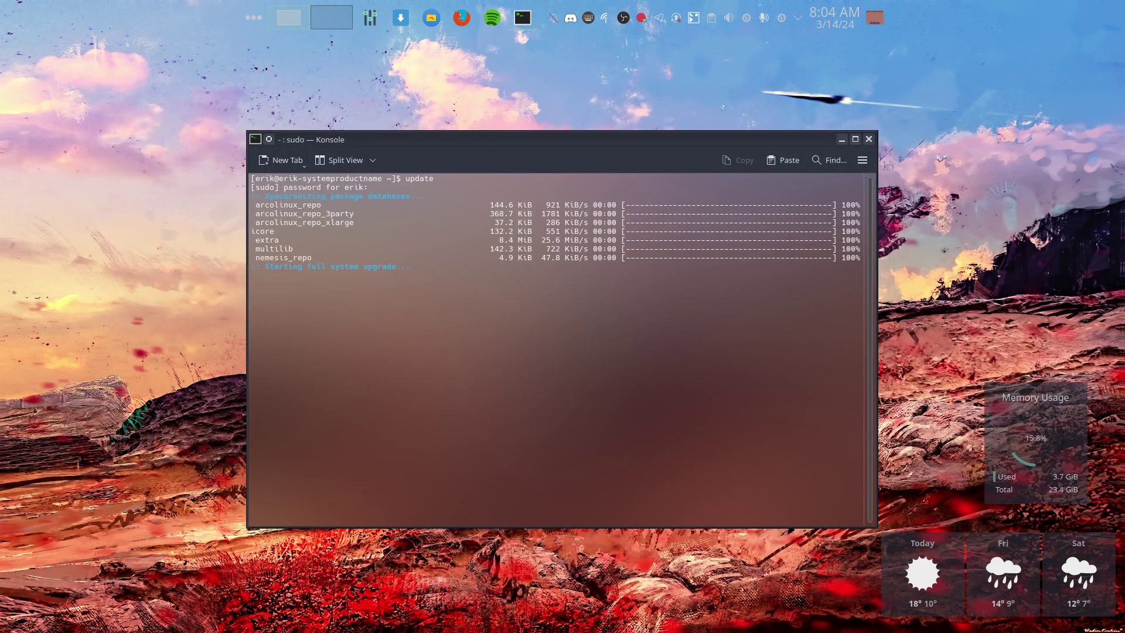
{"action": "key", "text": "Return"}
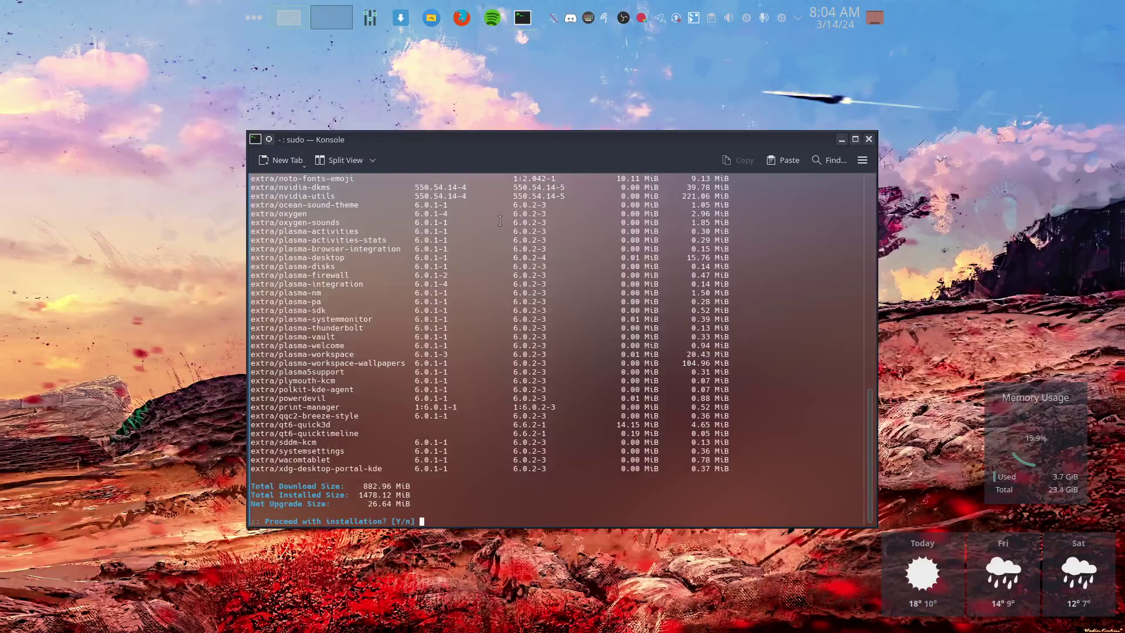
- Examine the list of pending package upgrades, comparing old and new versions of the Plasma, firmware and nvidia packages
{"action": "scroll", "coordinate": [447, 267], "scroll_direction": "up", "scroll_amount": 6}
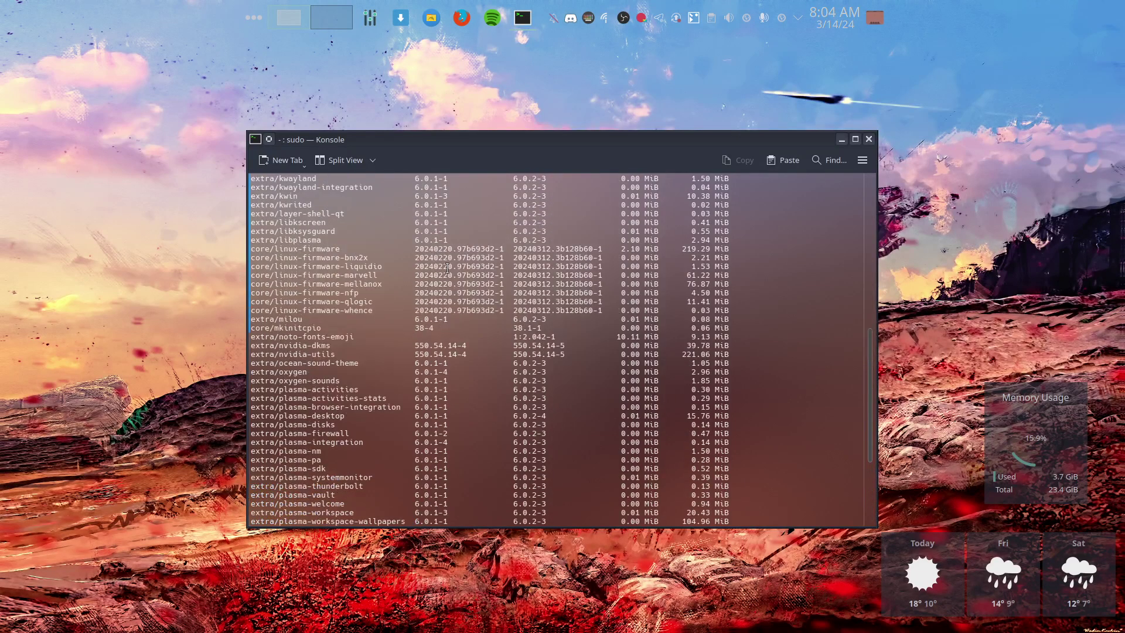
{"action": "scroll", "coordinate": [447, 268], "scroll_direction": "up", "scroll_amount": 13}
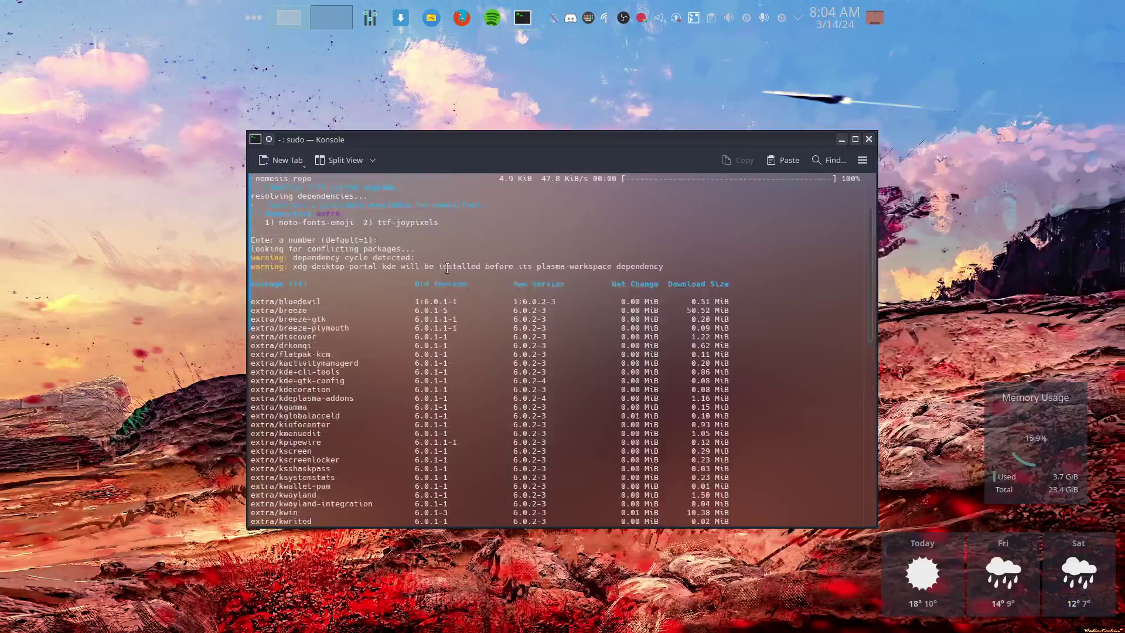
{"action": "scroll", "coordinate": [447, 268], "scroll_direction": "up", "scroll_amount": 2}
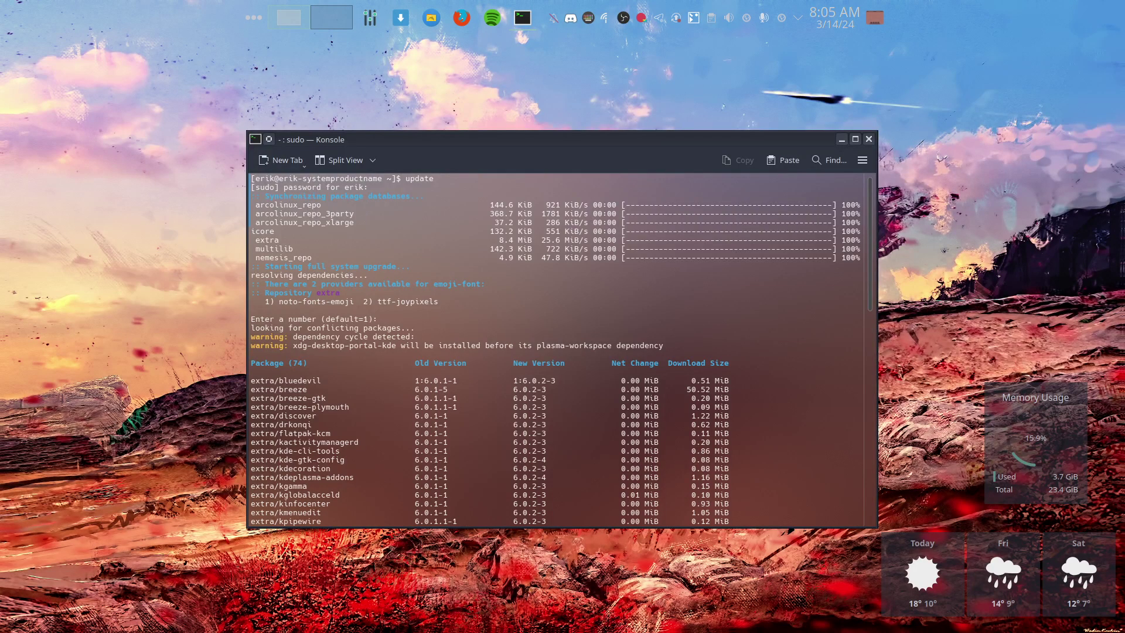
{"action": "scroll", "coordinate": [446, 268], "scroll_direction": "down", "scroll_amount": 5}
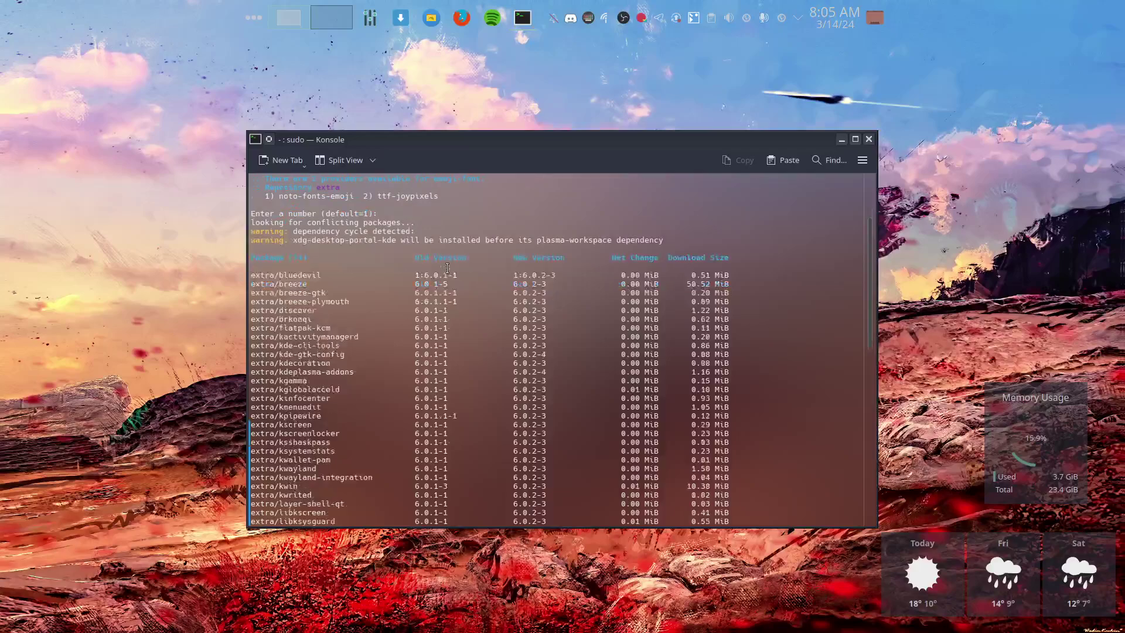
{"action": "scroll", "coordinate": [445, 268], "scroll_direction": "down", "scroll_amount": 3}
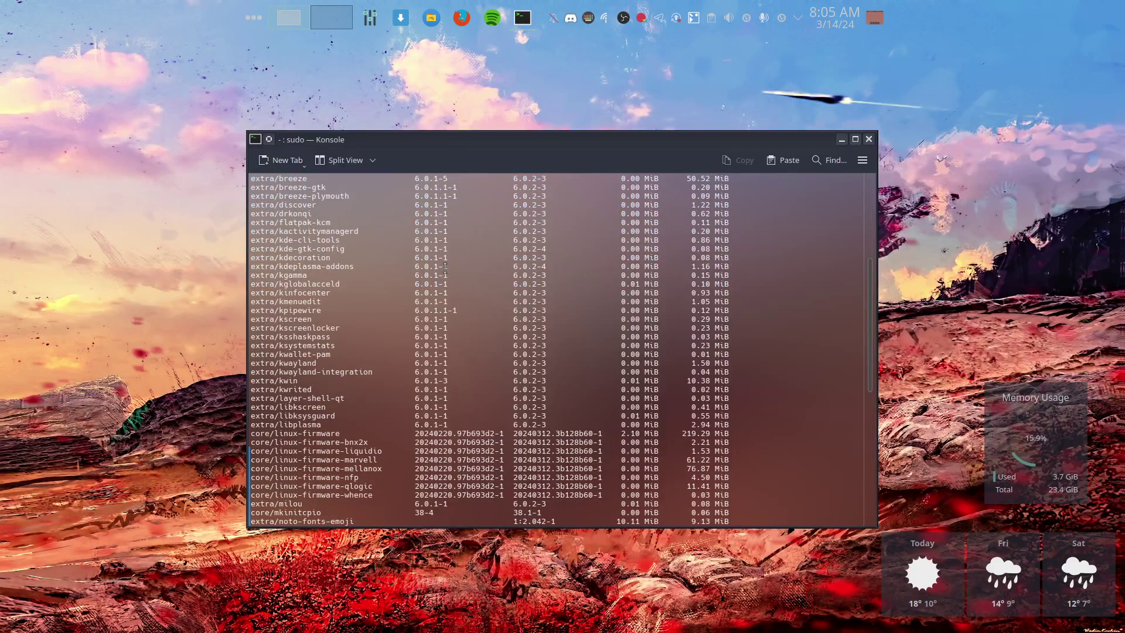
{"action": "scroll", "coordinate": [445, 269], "scroll_direction": "down", "scroll_amount": 6}
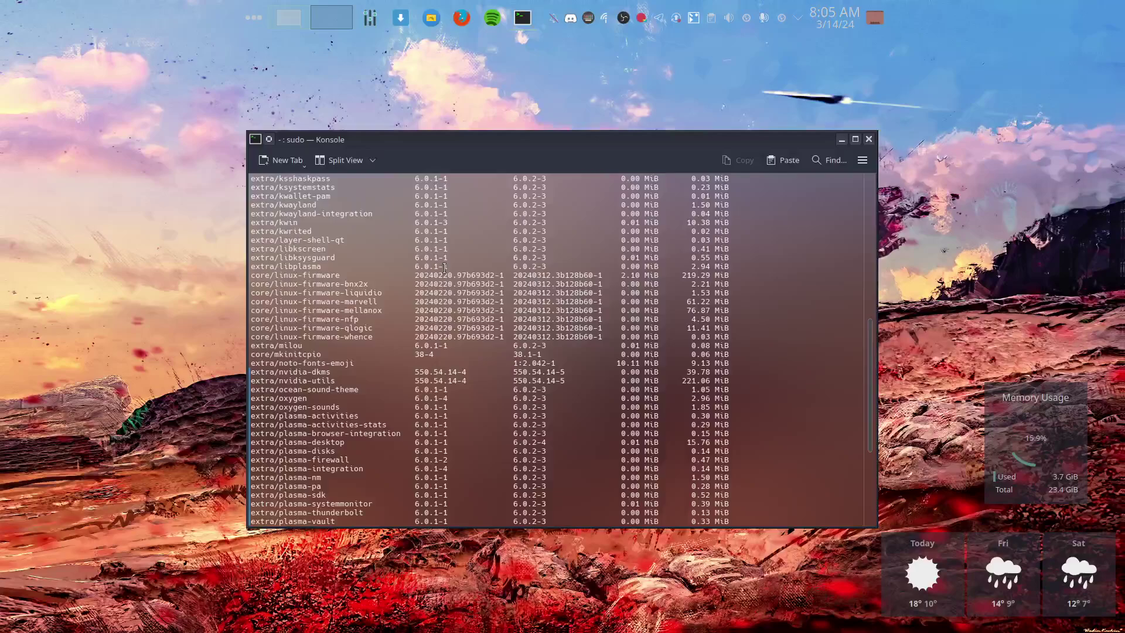
{"action": "scroll", "coordinate": [445, 268], "scroll_direction": "down", "scroll_amount": 4}
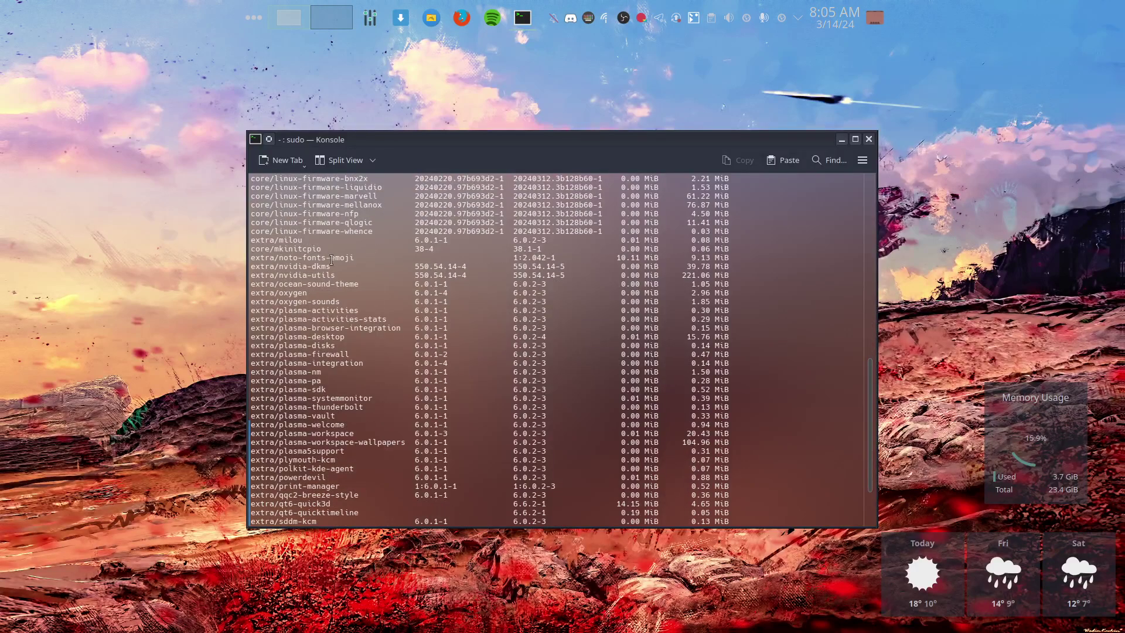
{"action": "left_click_drag", "start_coordinate": [338, 275], "coordinate": [328, 266]}
{"action": "left_click", "coordinate": [345, 279]}
{"action": "scroll", "coordinate": [418, 275], "scroll_direction": "down", "scroll_amount": 3}
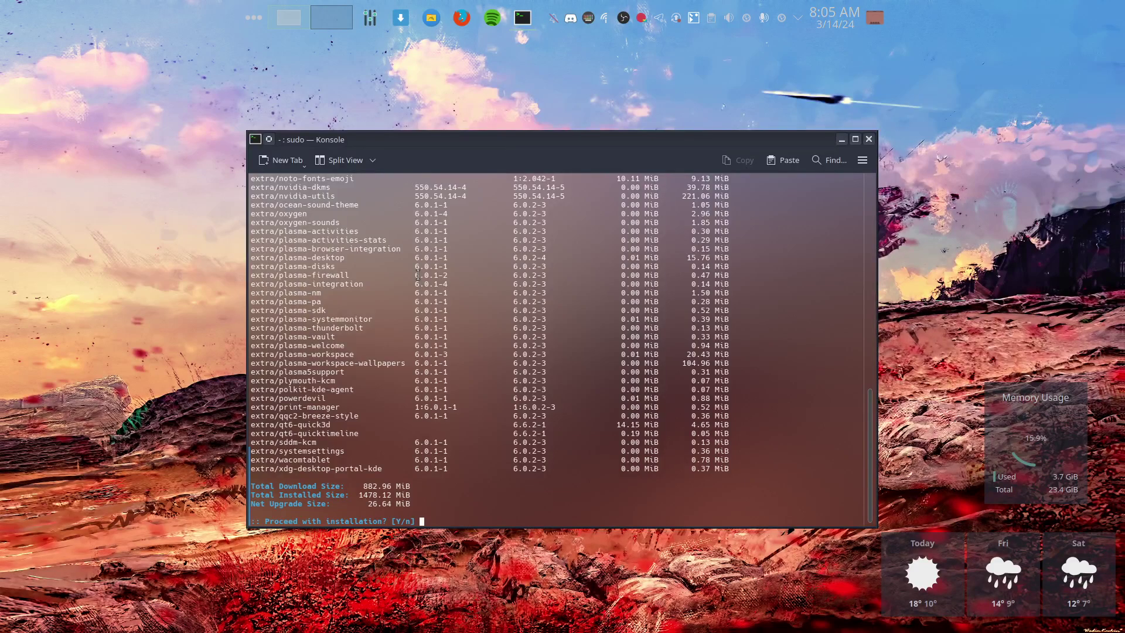
- Proceed with the installation of the listed upgrades and move the terminal window aside on the desktop
{"action": "key", "text": "Return"}
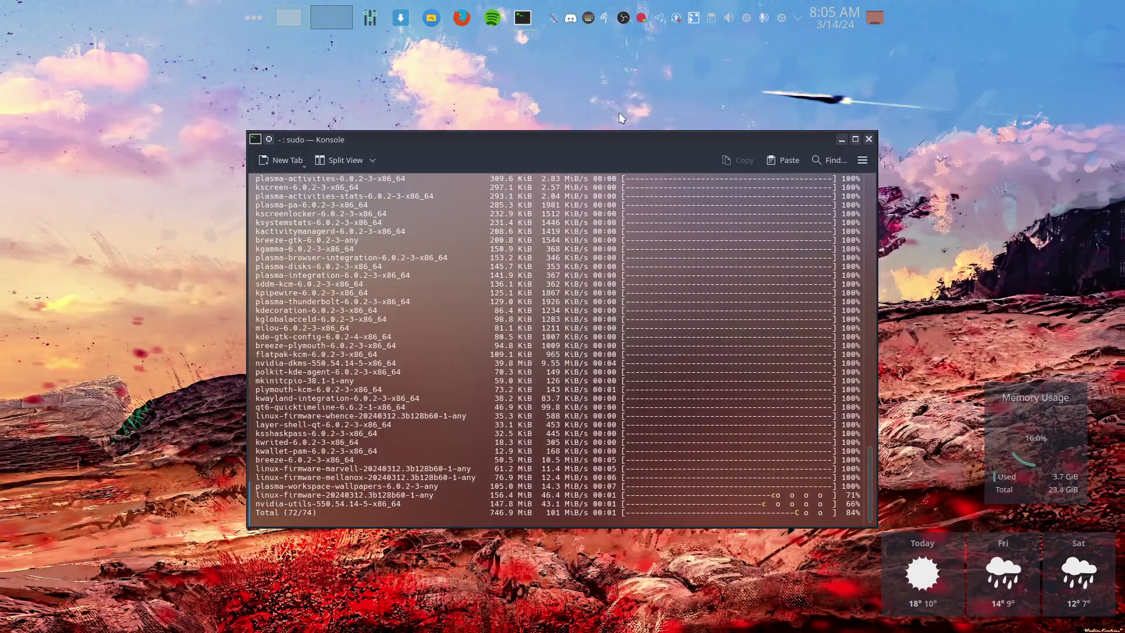
{"action": "left_click_drag", "start_coordinate": [570, 134], "coordinate": [406, 135]}
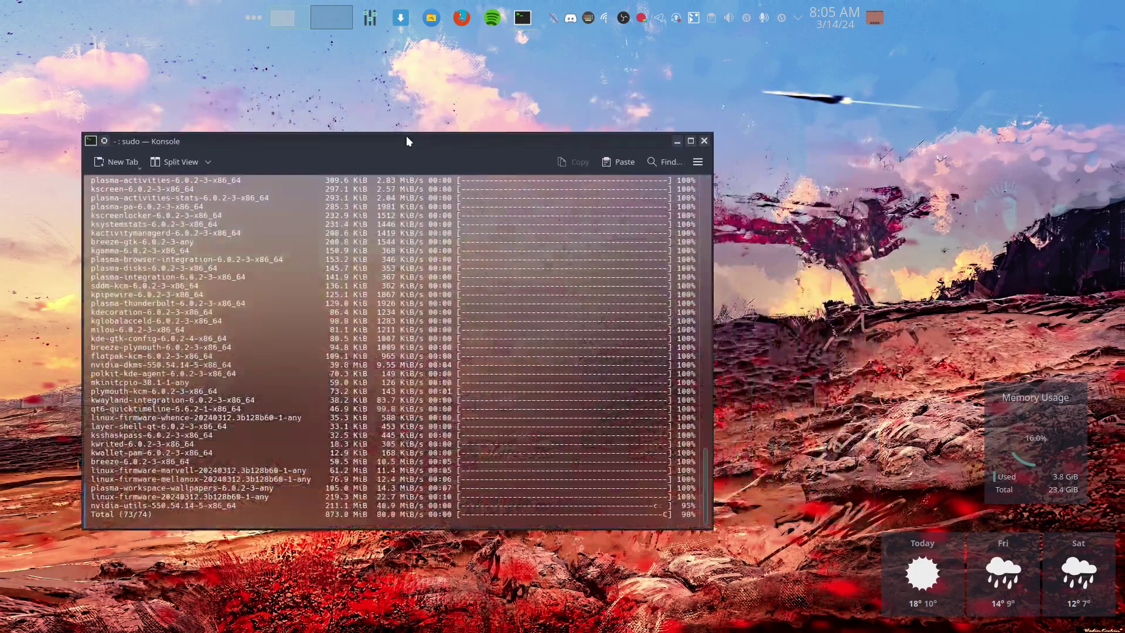